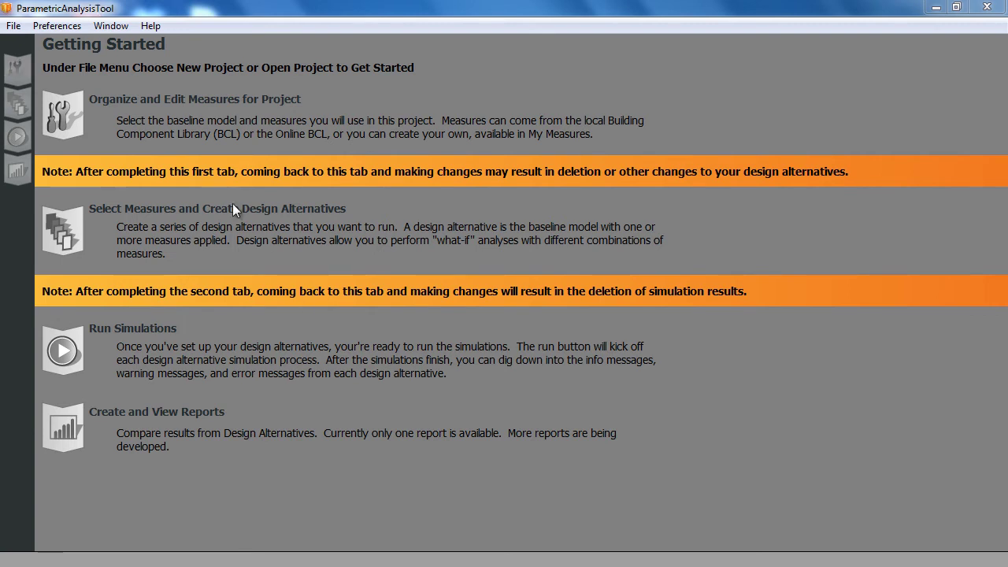
Start a new project named '0321 Test Project A'
{"action": "left_click", "coordinate": [17, 29]}
{"action": "left_click", "coordinate": [56, 39]}
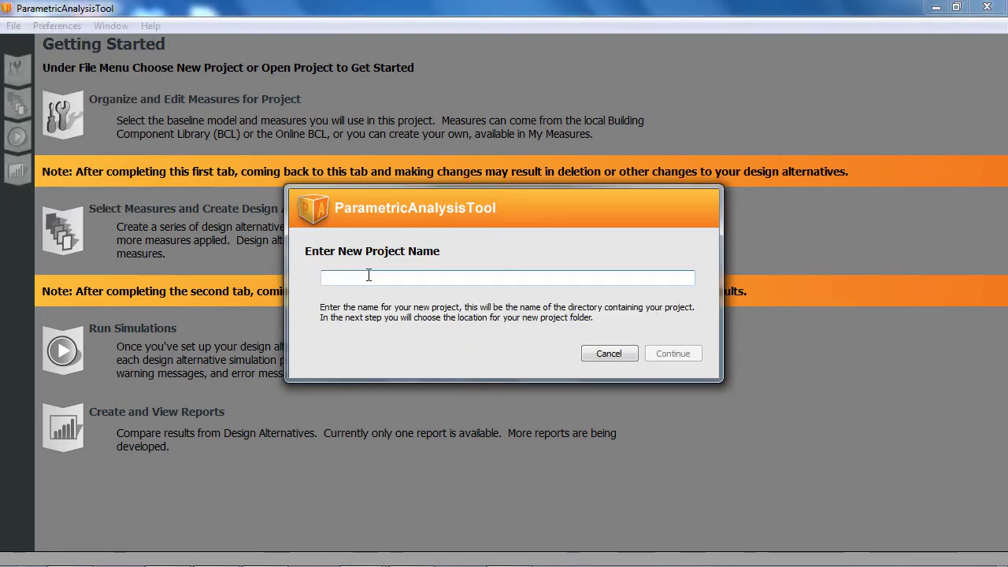
{"action": "type", "text": "0"}
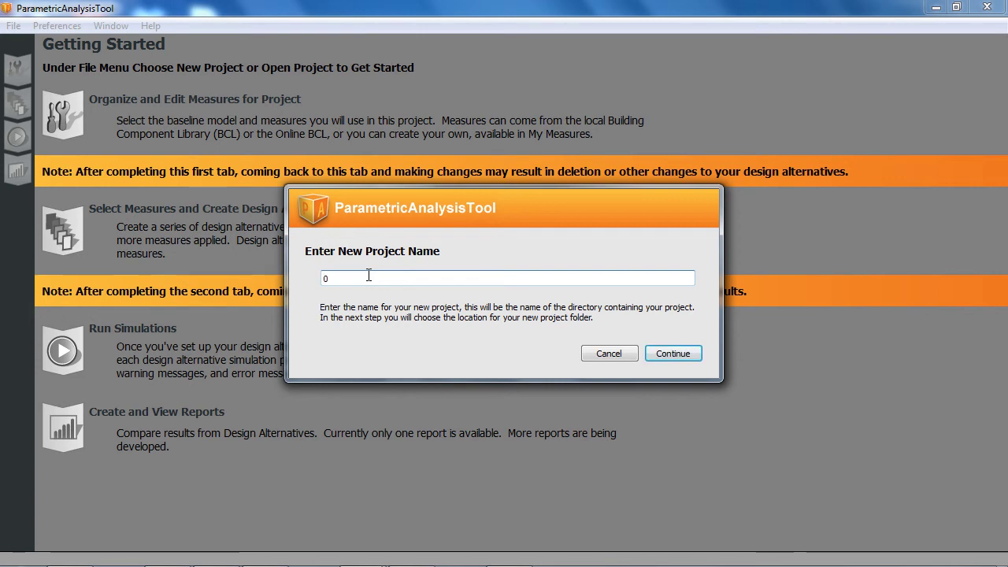
{"action": "type", "text": "321 T"}
{"action": "type", "text": "est Project"}
{"action": "type", "text": " 4"}
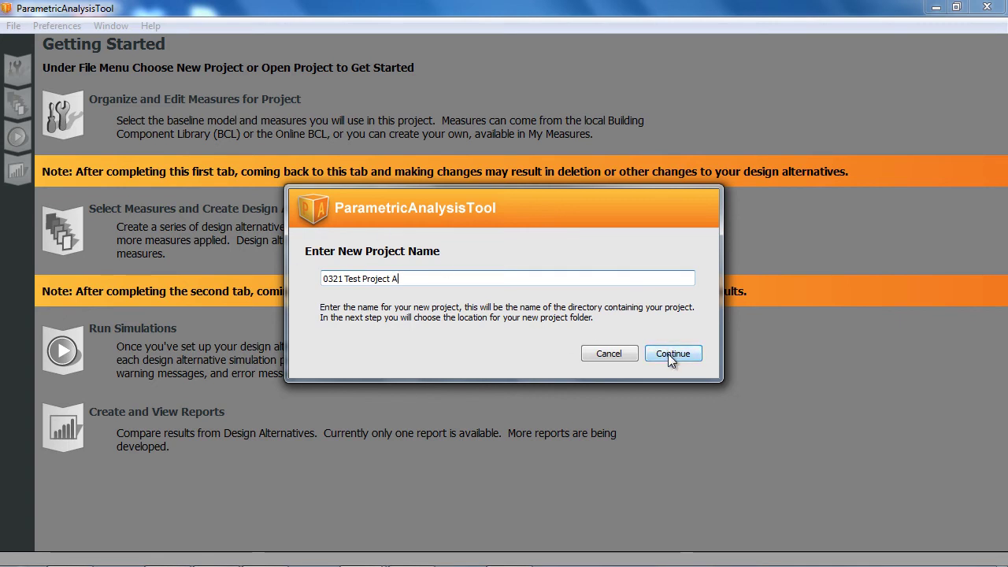
{"action": "left_click", "coordinate": [668, 354]}
Save the new project in the My Documents > Working folder
{"action": "left_click", "coordinate": [459, 249]}
{"action": "left_click", "coordinate": [456, 266]}
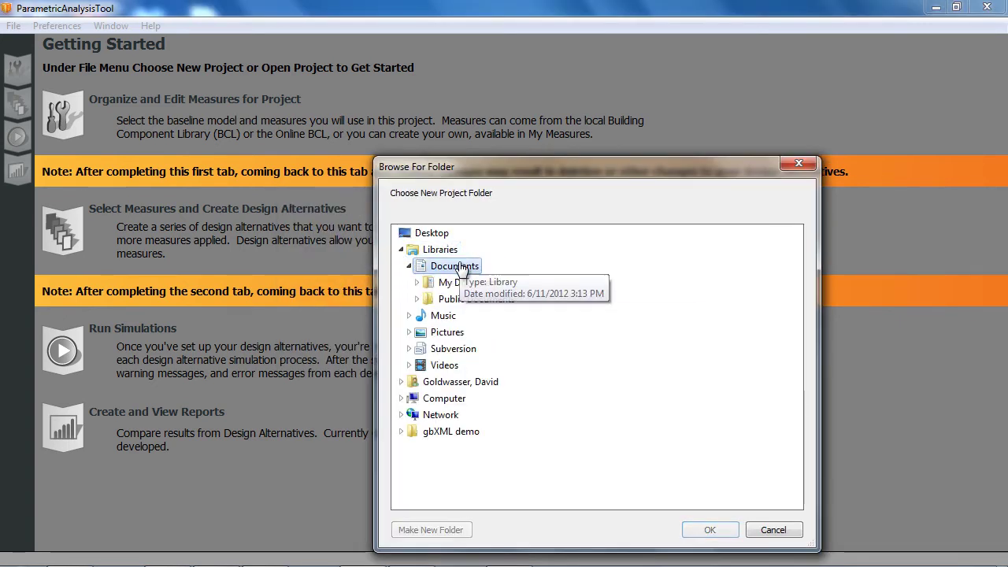
{"action": "left_click", "coordinate": [470, 282]}
{"action": "scroll", "coordinate": [456, 413], "scroll_direction": "down", "scroll_amount": 3}
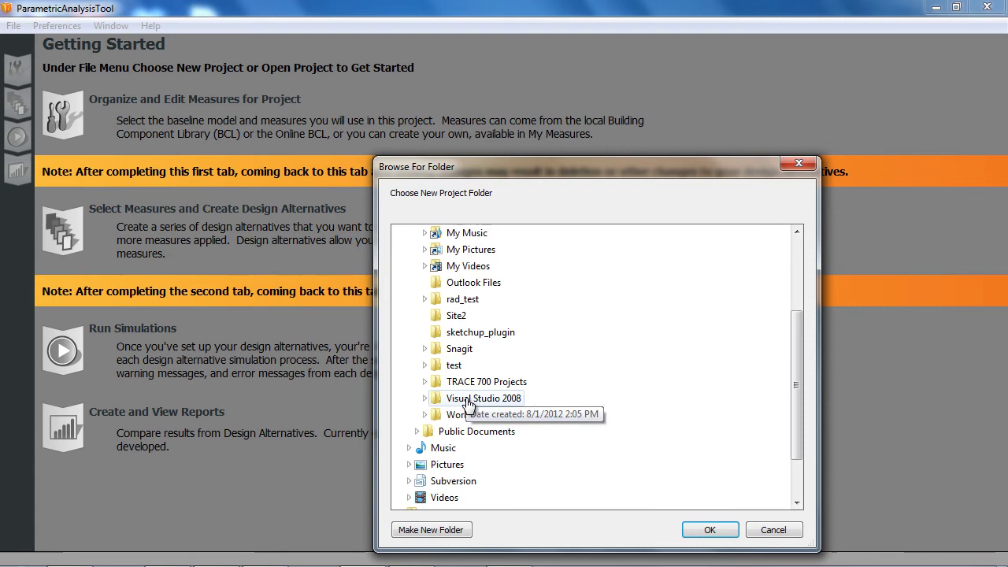
{"action": "left_click", "coordinate": [465, 415]}
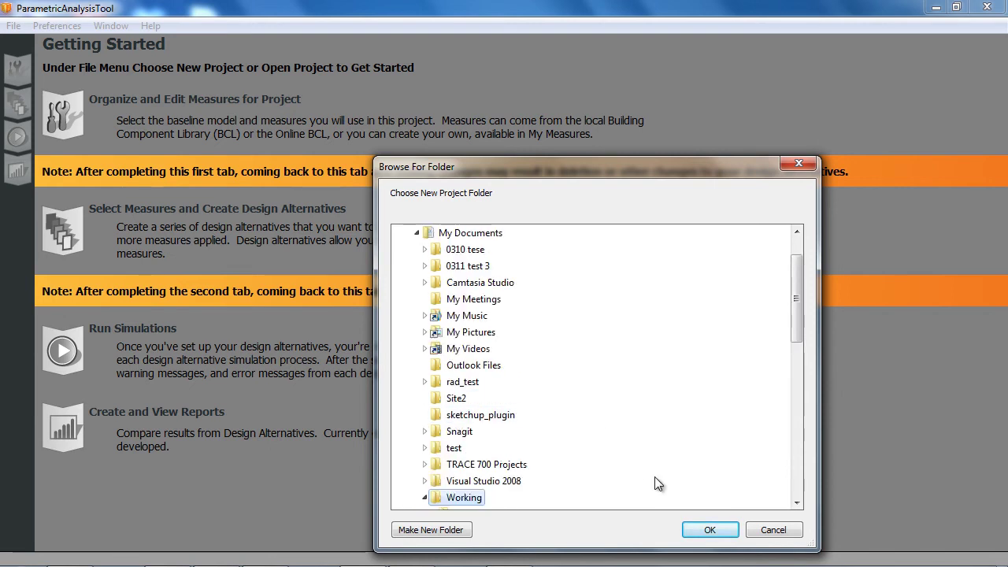
{"action": "left_click", "coordinate": [710, 530]}
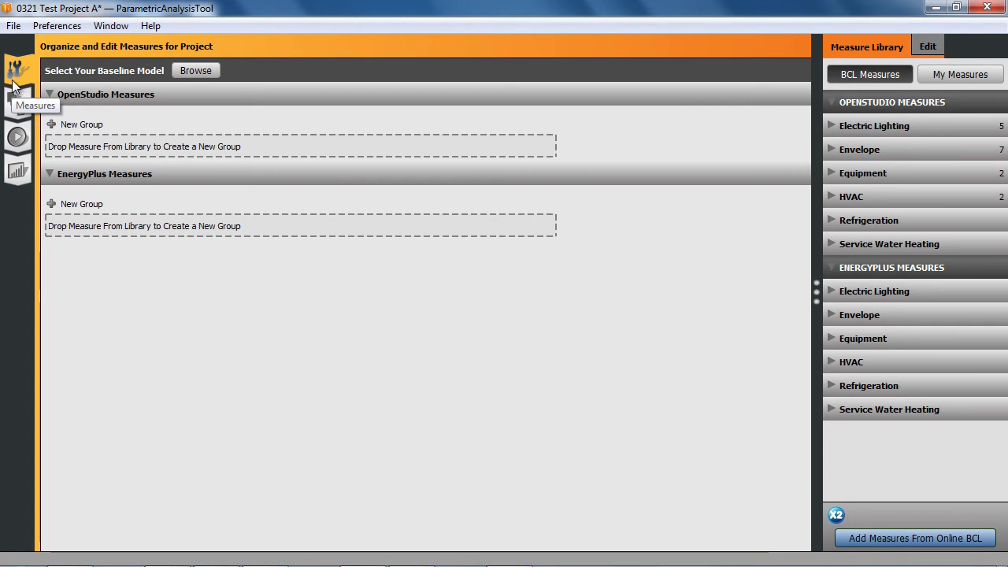
{"action": "left_click", "coordinate": [16, 105]}
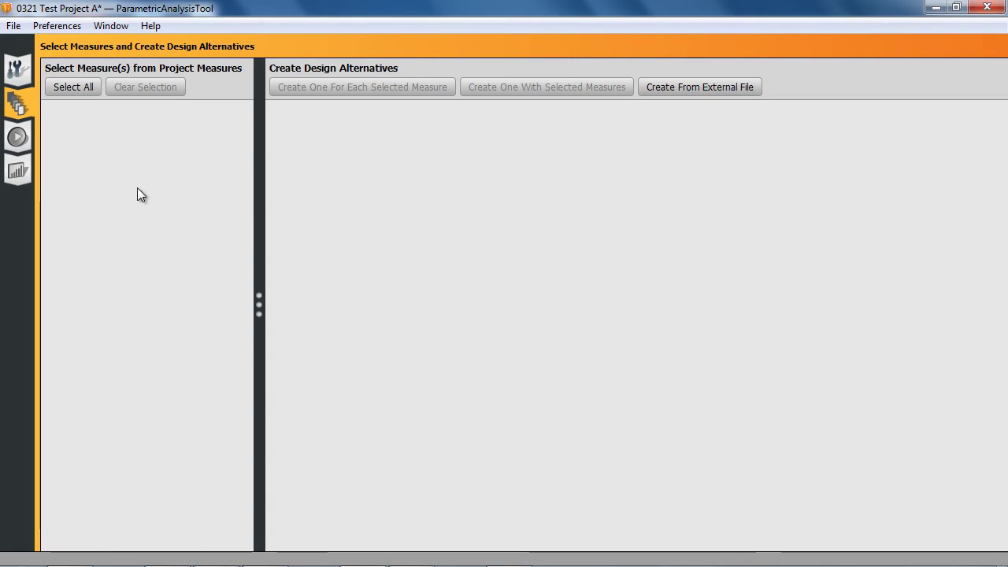
{"action": "left_click", "coordinate": [19, 139]}
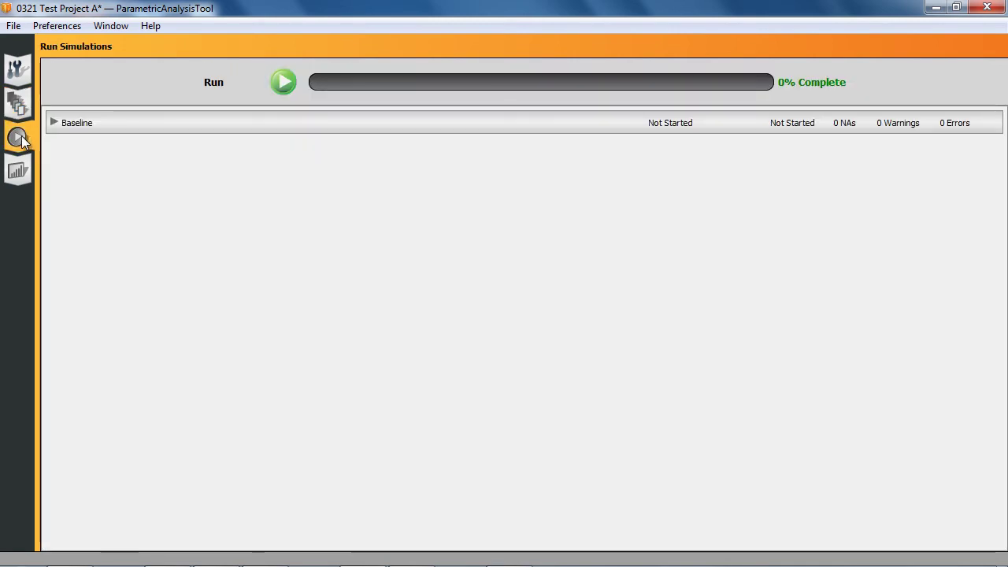
{"action": "left_click", "coordinate": [20, 170]}
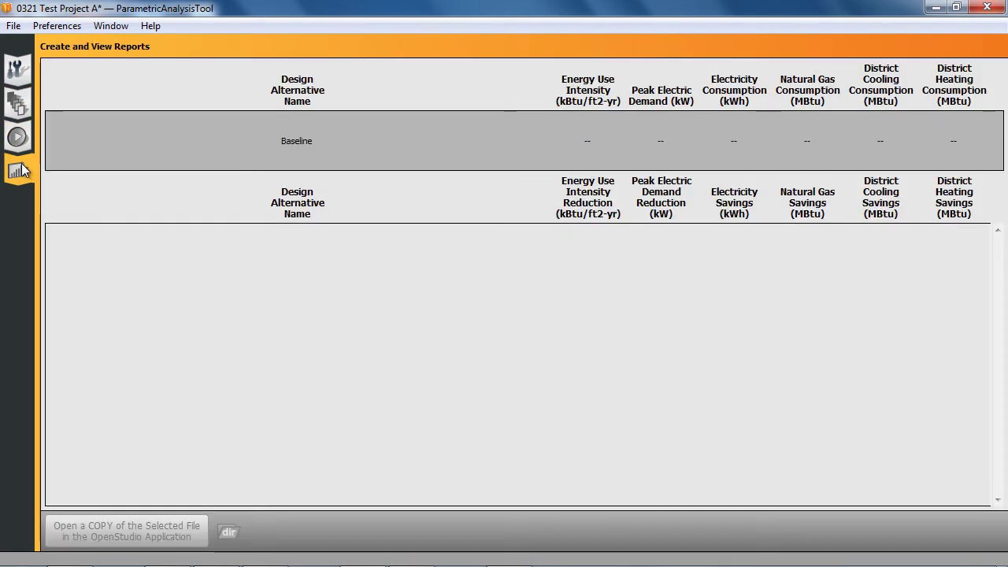
{"action": "left_click", "coordinate": [17, 71]}
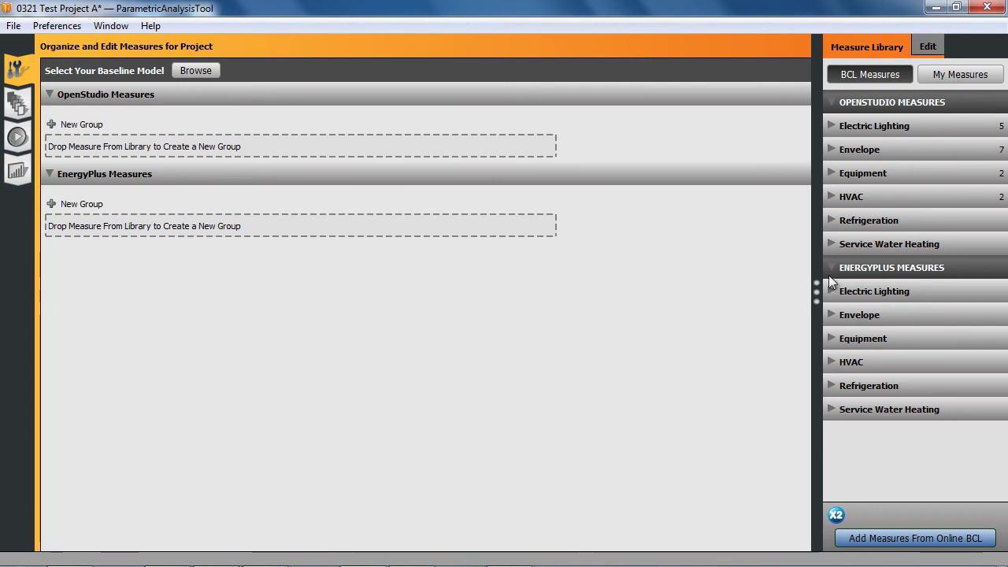
Add Set Window to Wall Ratio by Facade from Envelope > Fenestration three times as one group
{"action": "left_click_drag", "start_coordinate": [815, 290], "coordinate": [780, 290]}
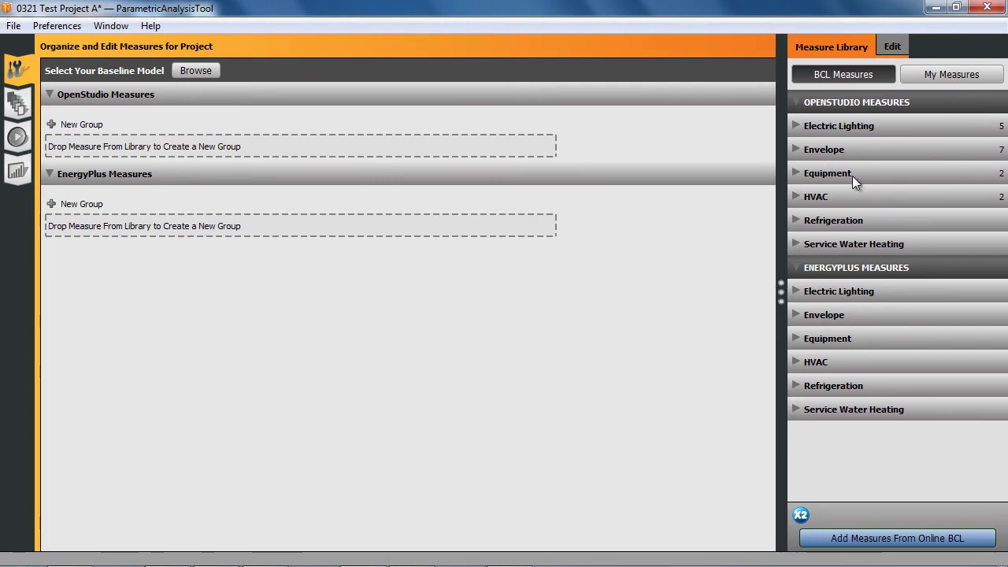
{"action": "left_click", "coordinate": [794, 150]}
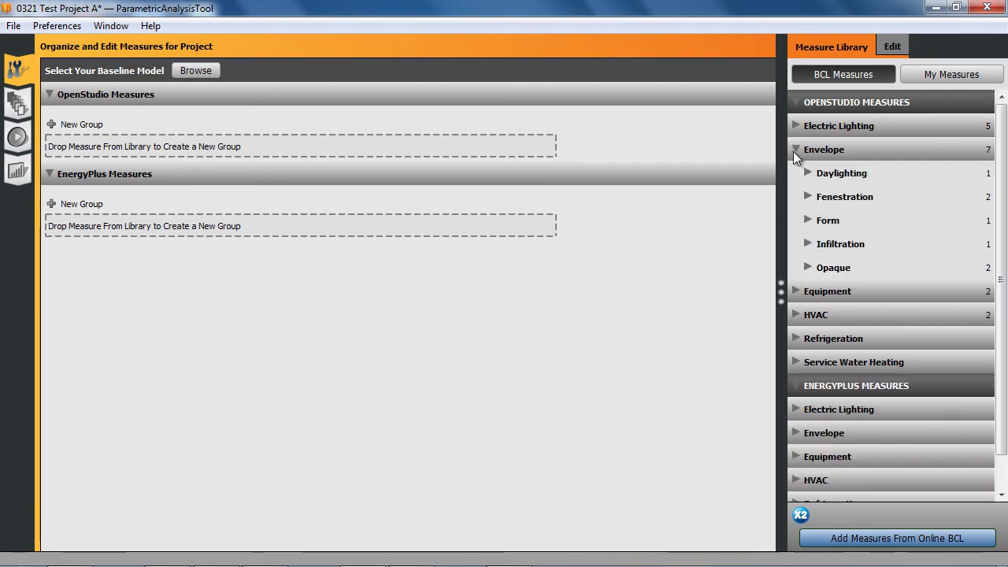
{"action": "left_click", "coordinate": [807, 197]}
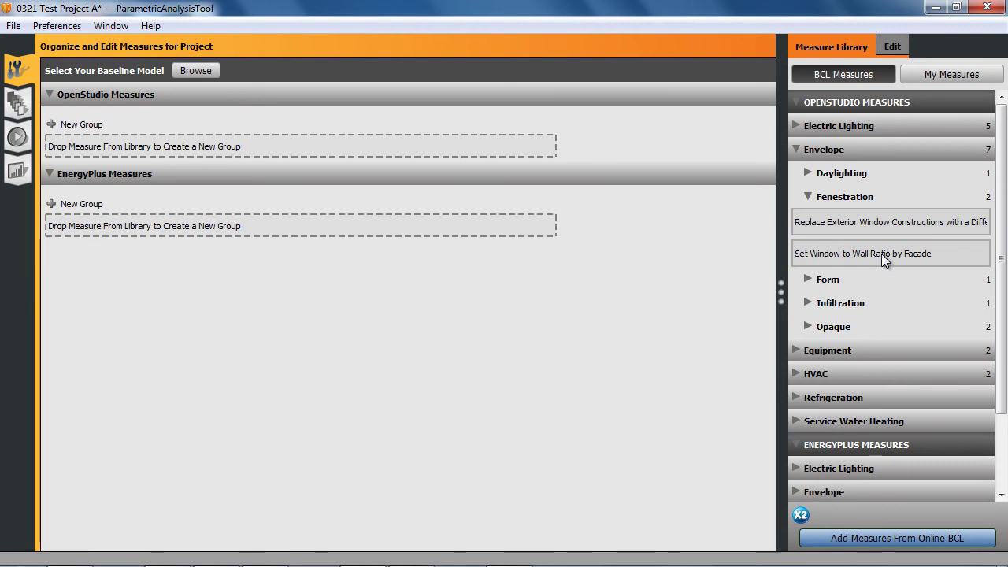
{"action": "left_click_drag", "start_coordinate": [880, 254], "coordinate": [194, 144]}
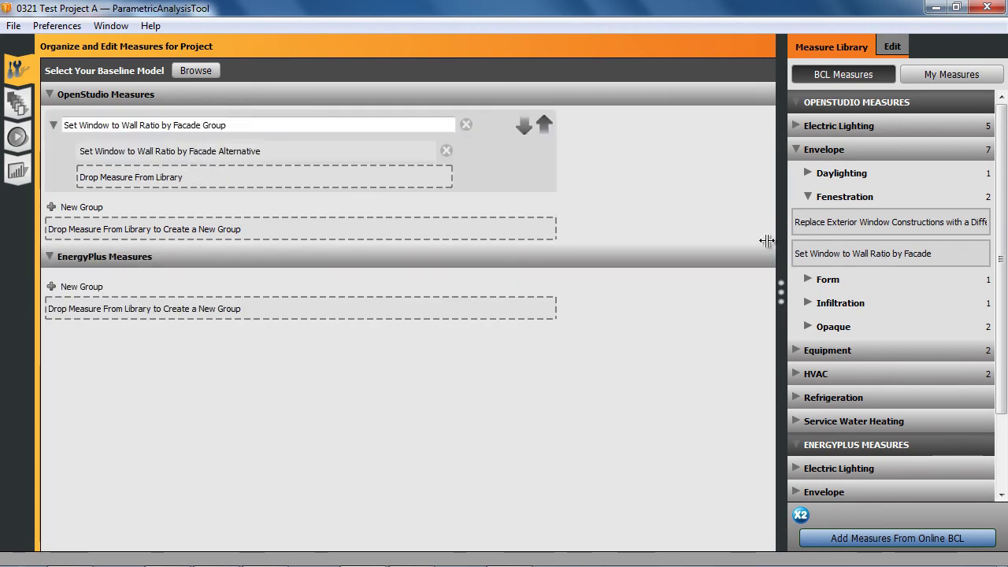
{"action": "left_click_drag", "start_coordinate": [871, 258], "coordinate": [277, 176]}
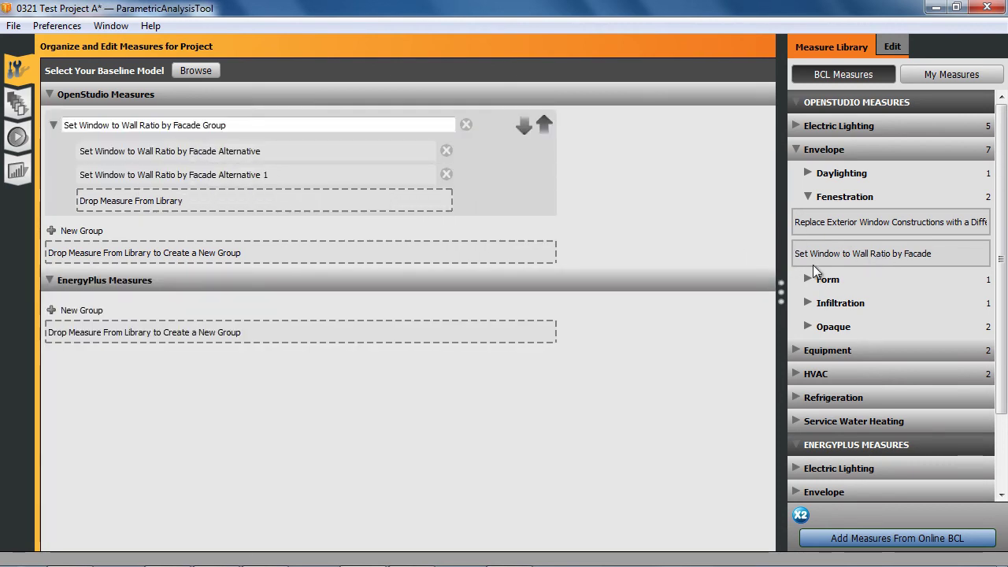
{"action": "left_click_drag", "start_coordinate": [854, 266], "coordinate": [196, 204]}
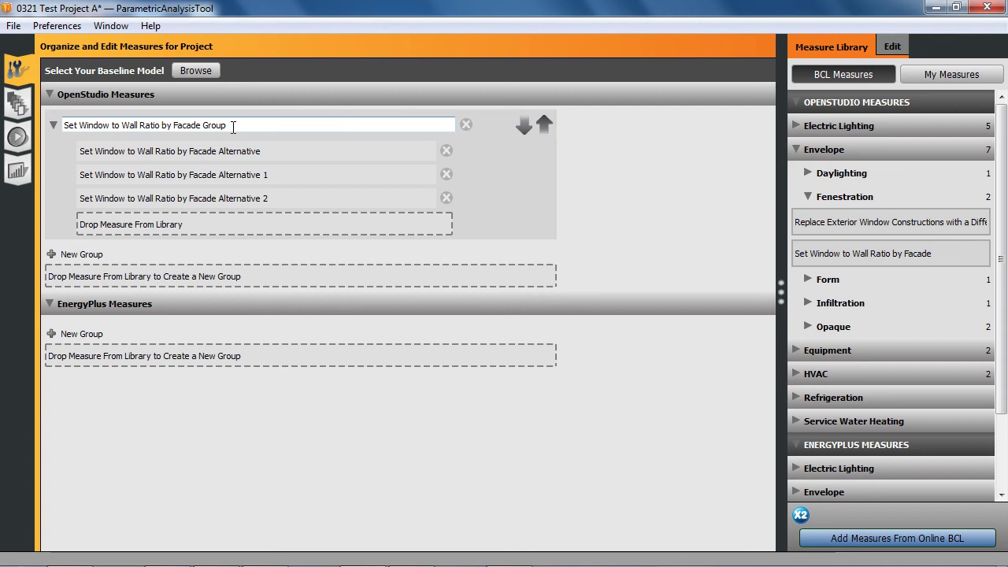
Name the first window-to-wall alternative Alternative 0.4
{"action": "left_click", "coordinate": [262, 153]}
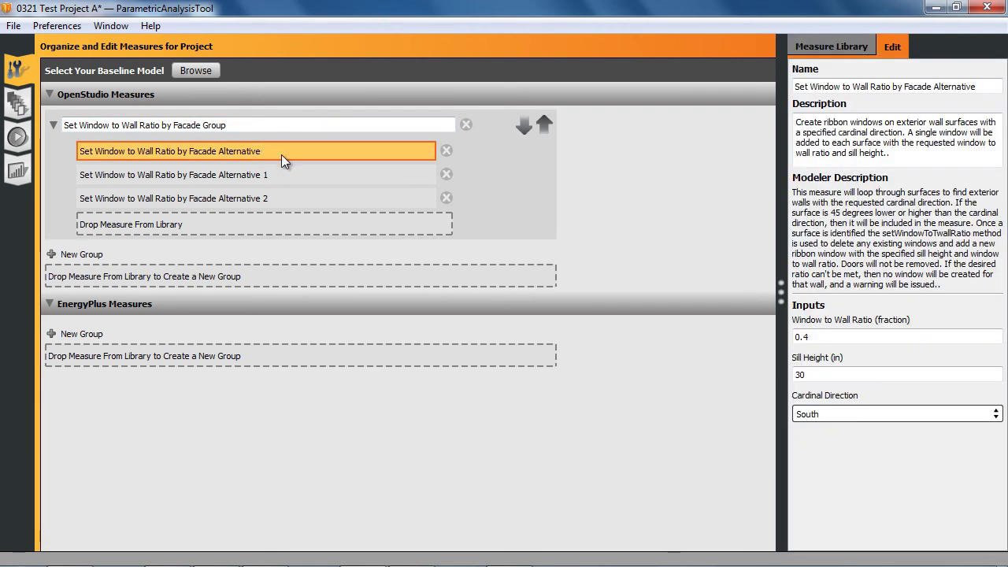
{"action": "left_click_drag", "start_coordinate": [809, 338], "coordinate": [804, 340]}
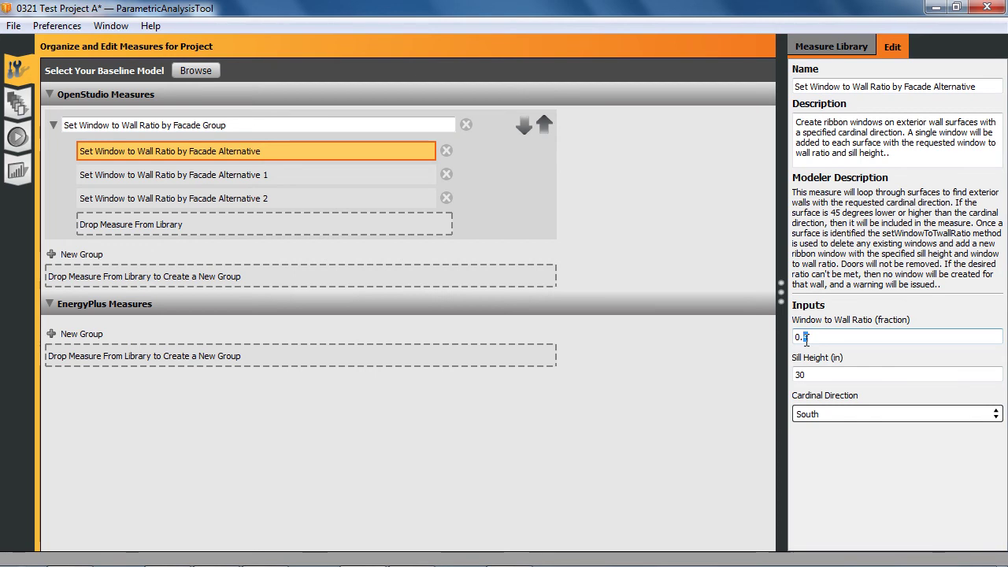
{"action": "left_click", "coordinate": [991, 85]}
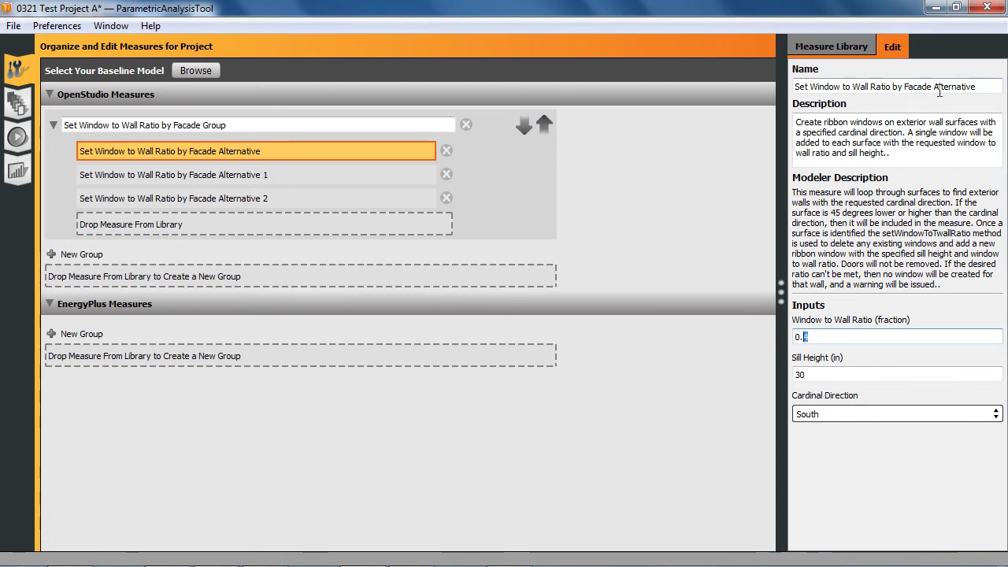
{"action": "type", "text": ".4"}
Edit the second alternative's ratio digit and rename it Alternative 0.3
{"action": "left_click", "coordinate": [331, 174]}
{"action": "left_click", "coordinate": [819, 338]}
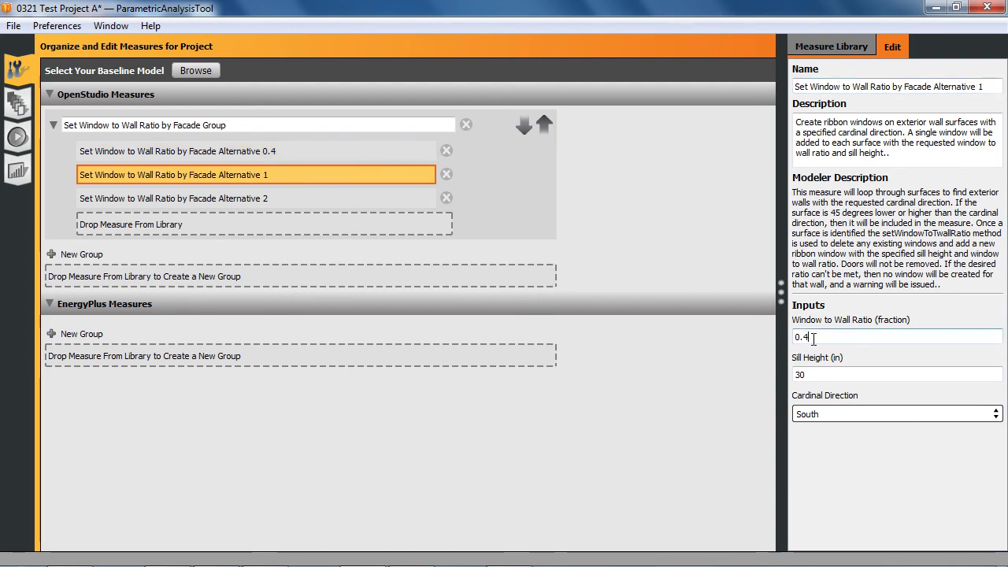
{"action": "key", "text": "BackSpace"}
{"action": "type", "text": "5"}
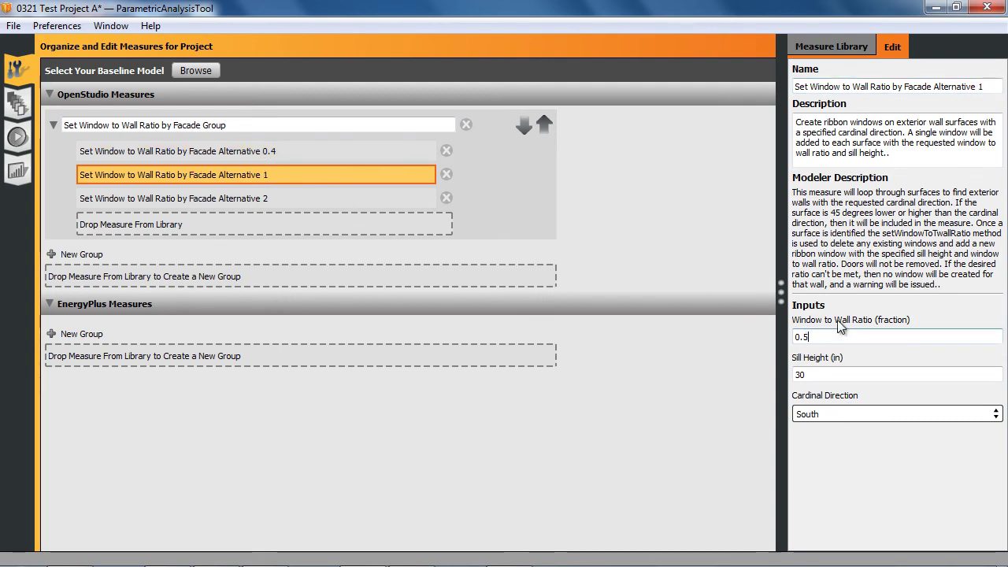
{"action": "left_click", "coordinate": [987, 86]}
{"action": "key", "text": "BackSpace"}
{"action": "type", "text": "0.4"}
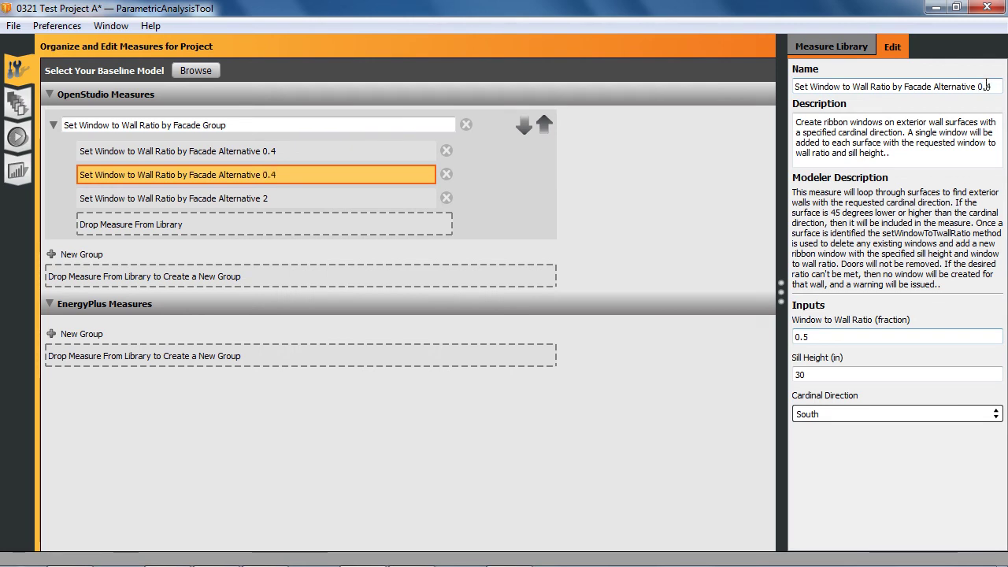
{"action": "key", "text": "BackSpace"}
{"action": "type", "text": "5"}
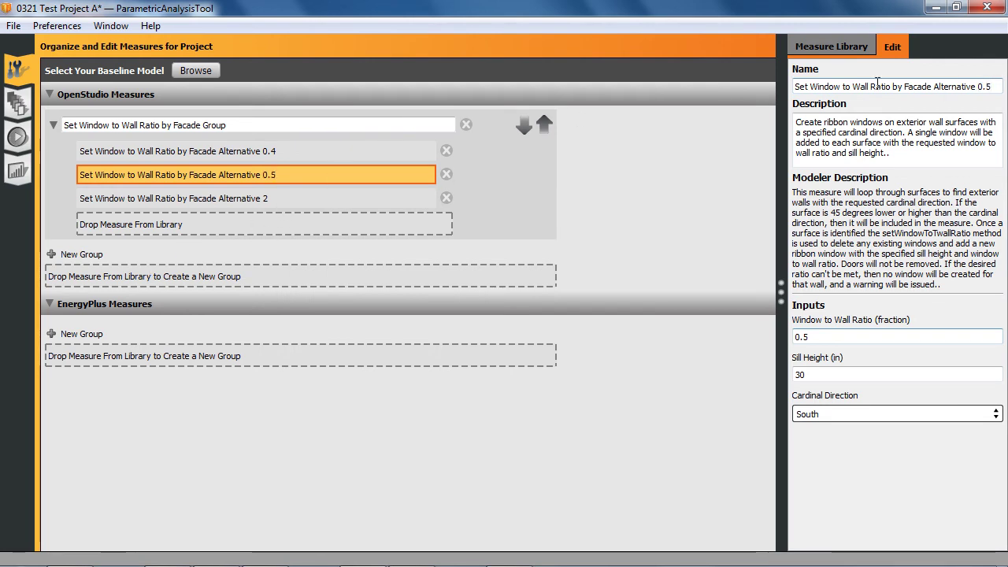
{"action": "key", "text": "BackSpace"}
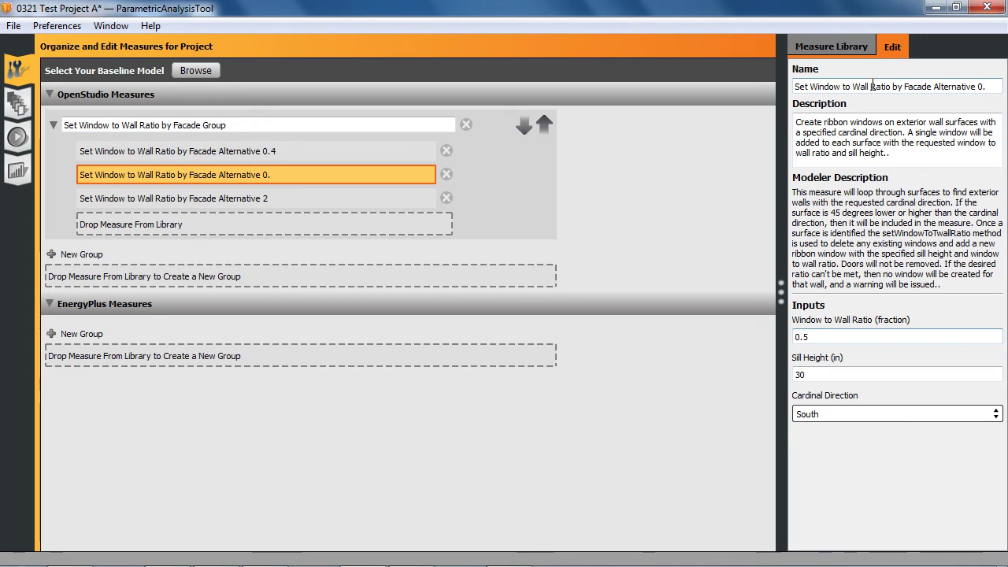
{"action": "type", "text": "3"}
Set the third alternative's ratio to 0.2, name it Alternative 0.2, and recheck the others
{"action": "left_click", "coordinate": [237, 198]}
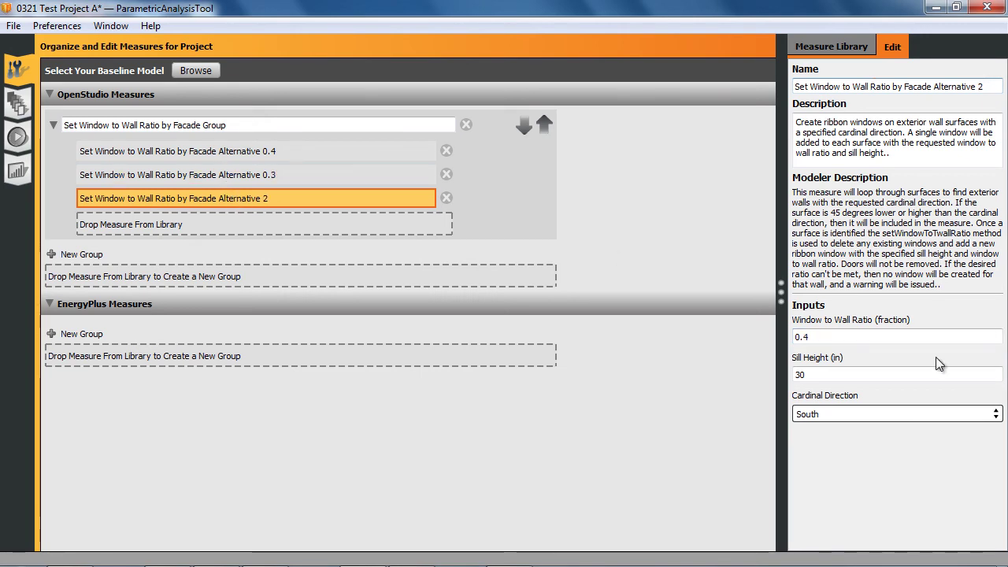
{"action": "left_click", "coordinate": [856, 336]}
{"action": "key", "text": "BackSpace"}
{"action": "type", "text": "2"}
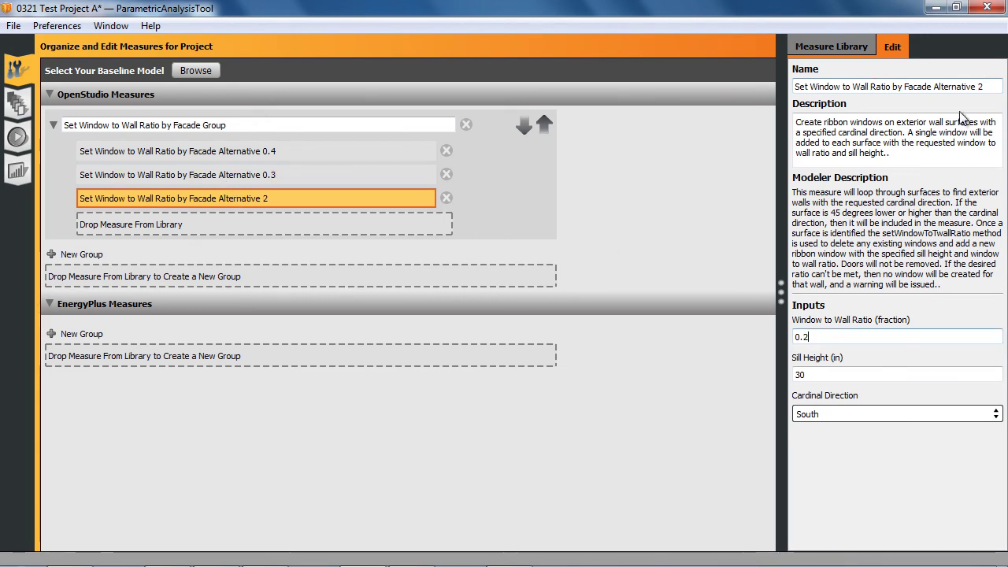
{"action": "left_click", "coordinate": [978, 86]}
{"action": "type", "text": "0."}
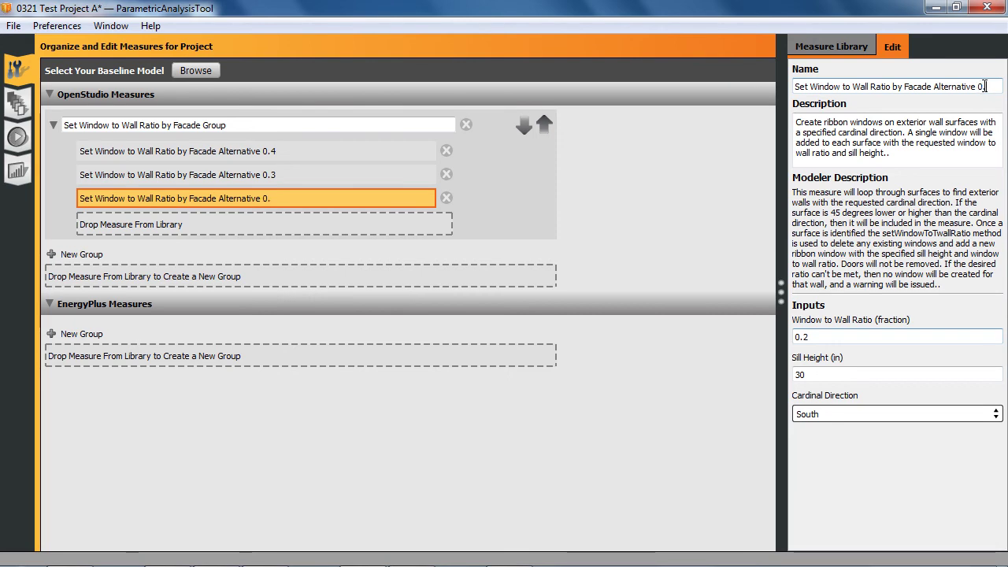
{"action": "left_click", "coordinate": [319, 175]}
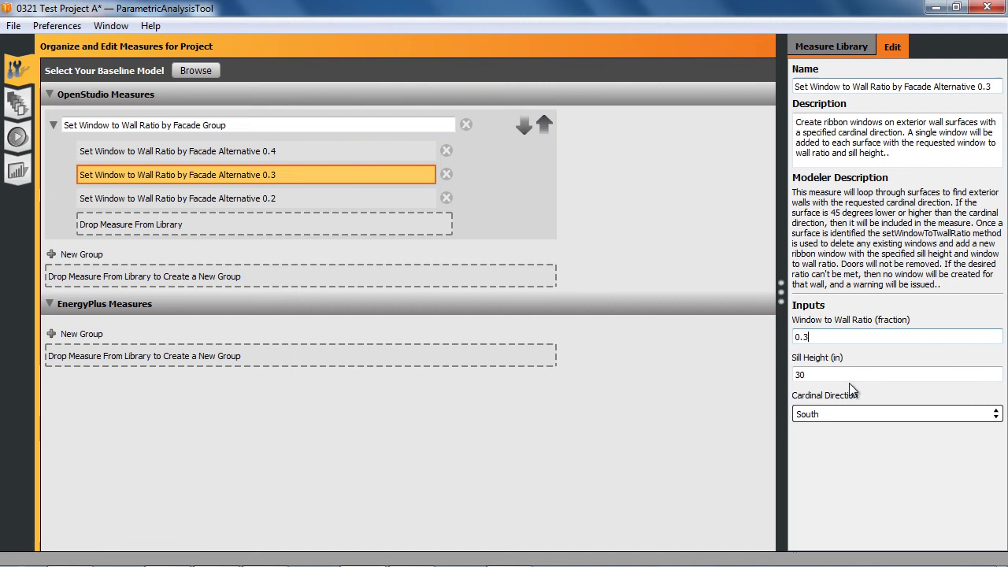
{"action": "left_click", "coordinate": [270, 154]}
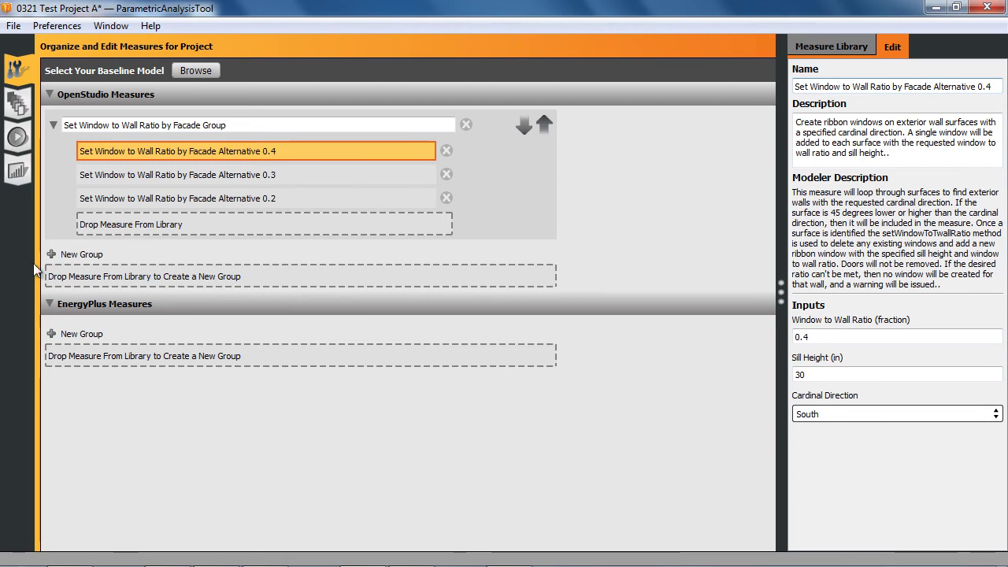
Add Add Overhangs by Projection Factor from Envelope > Daylighting twice as a new group
{"action": "left_click", "coordinate": [830, 48]}
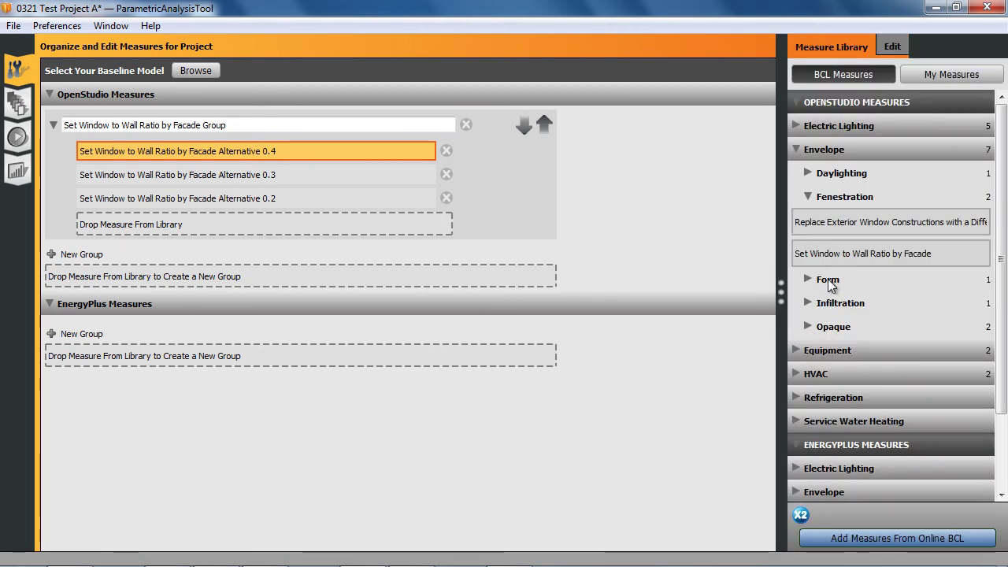
{"action": "left_click", "coordinate": [808, 174]}
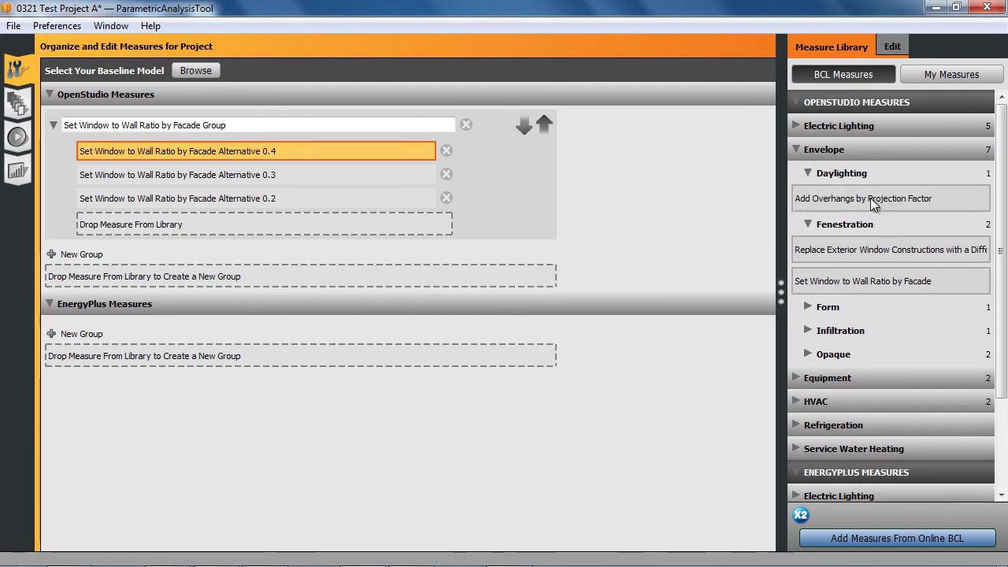
{"action": "left_click_drag", "start_coordinate": [872, 205], "coordinate": [268, 274]}
{"action": "left_click_drag", "start_coordinate": [838, 198], "coordinate": [233, 309]}
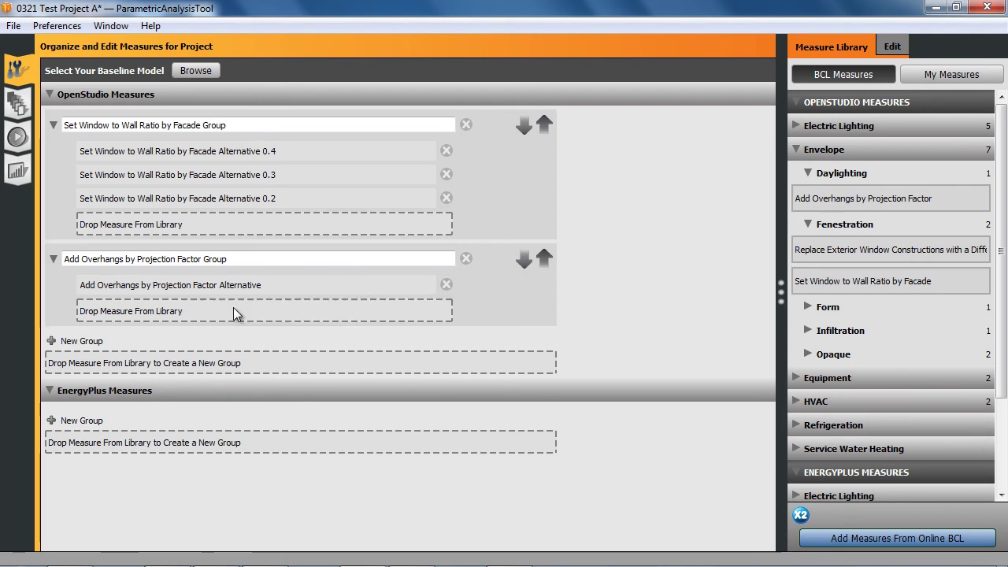
Name the first overhangs alternative Alternative 0.5, then select the second alternative
{"action": "left_click", "coordinate": [254, 285]}
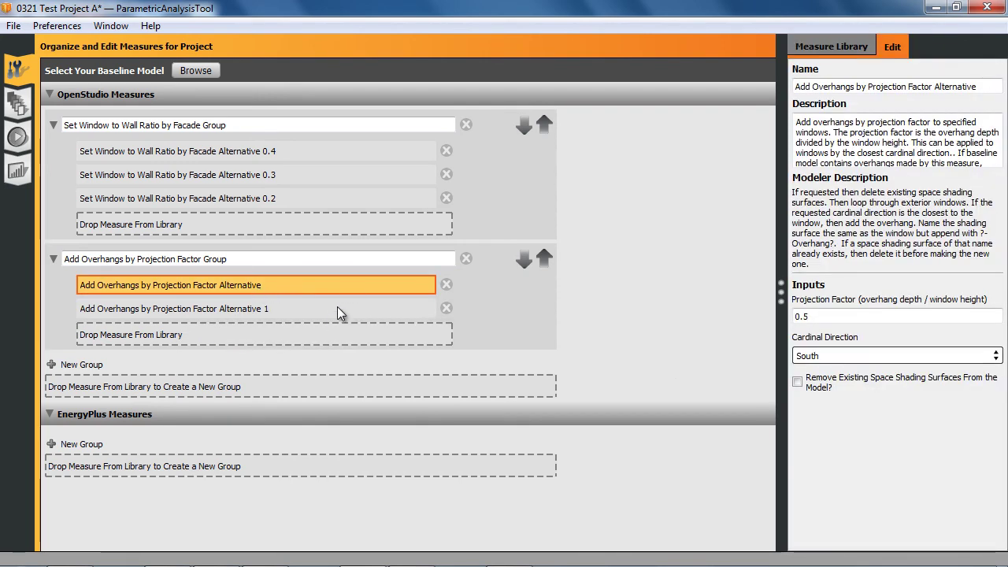
{"action": "left_click", "coordinate": [982, 87]}
{"action": "type", "text": "0"}
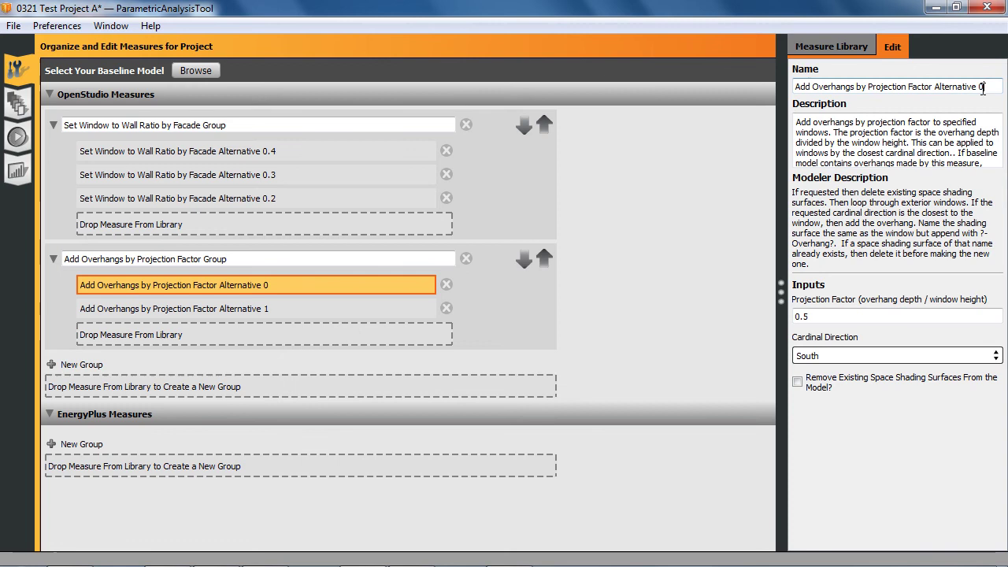
{"action": "type", "text": ".5"}
{"action": "left_click", "coordinate": [255, 307]}
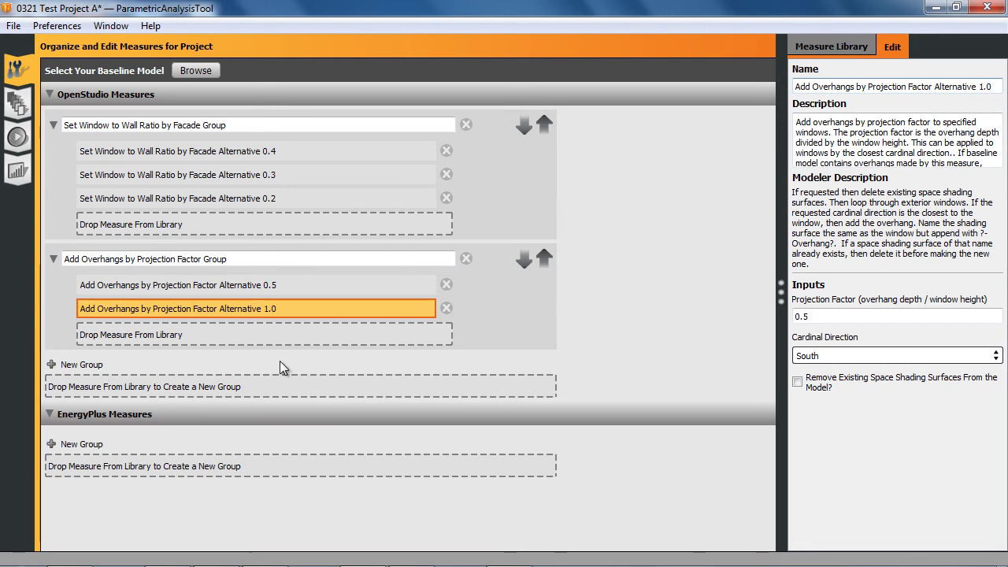
Add Reduce Building Lighting by Percentage from Electric Lighting as a new group
{"action": "left_click", "coordinate": [833, 47]}
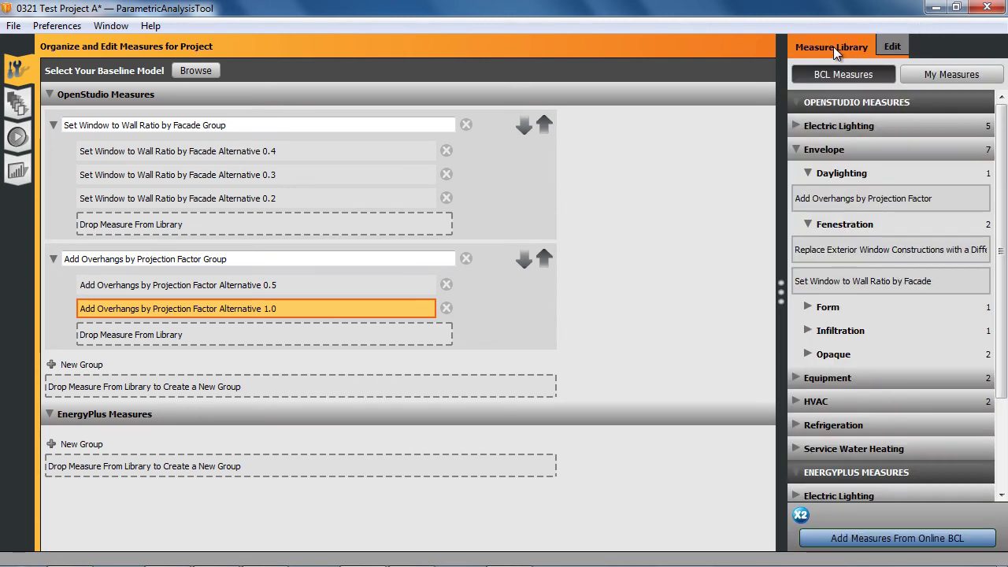
{"action": "left_click", "coordinate": [796, 129]}
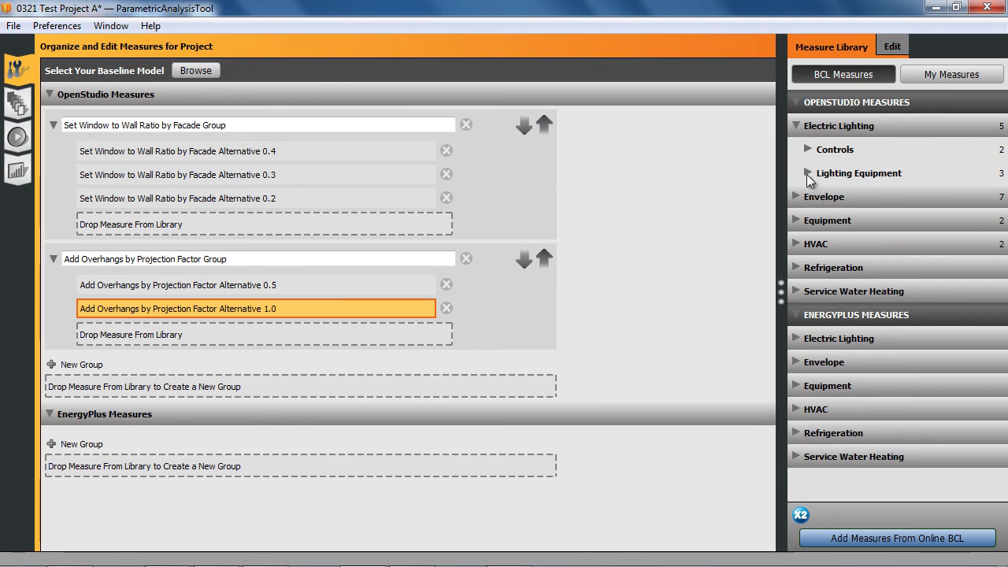
{"action": "left_click", "coordinate": [806, 173]}
{"action": "left_click", "coordinate": [806, 149]}
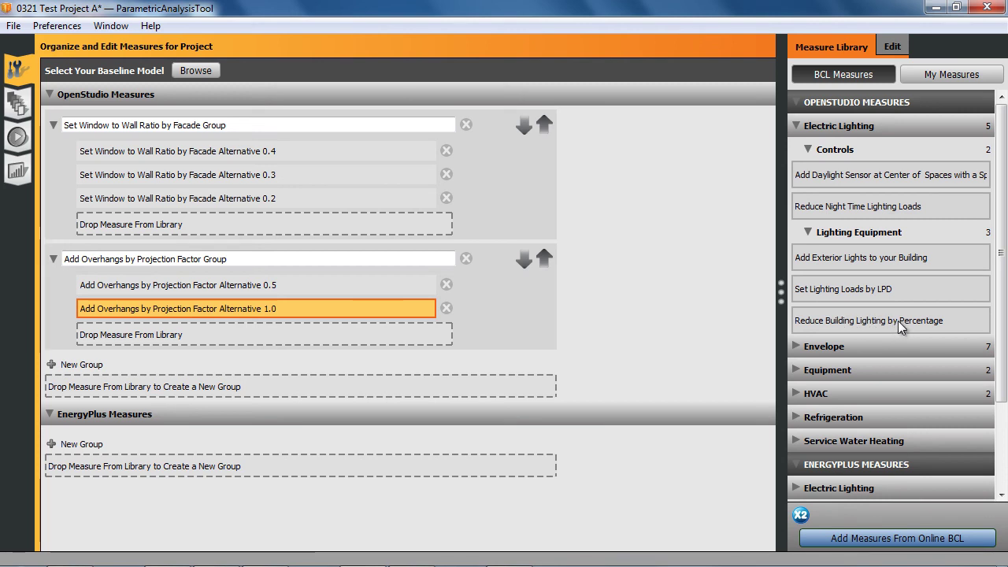
{"action": "left_click_drag", "start_coordinate": [897, 320], "coordinate": [199, 389]}
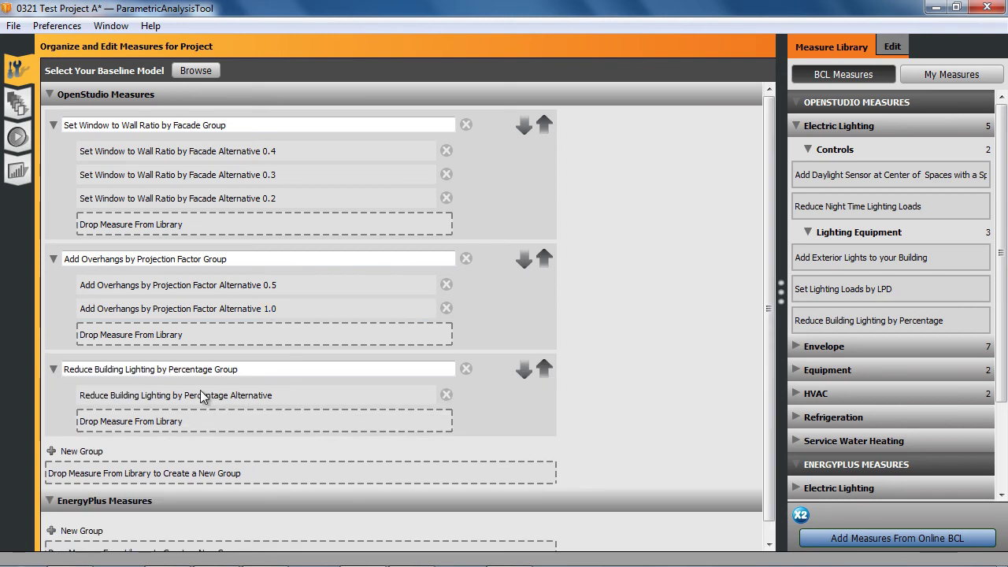
Keep the lighting reduction alternative targeting Entire Building at 30 percent
{"action": "left_click", "coordinate": [211, 399]}
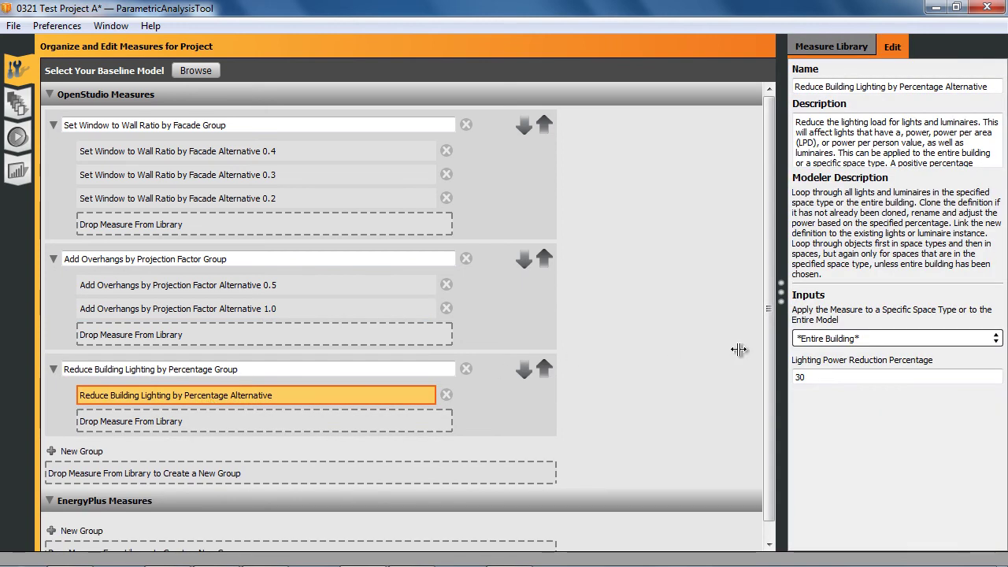
{"action": "left_click", "coordinate": [877, 346]}
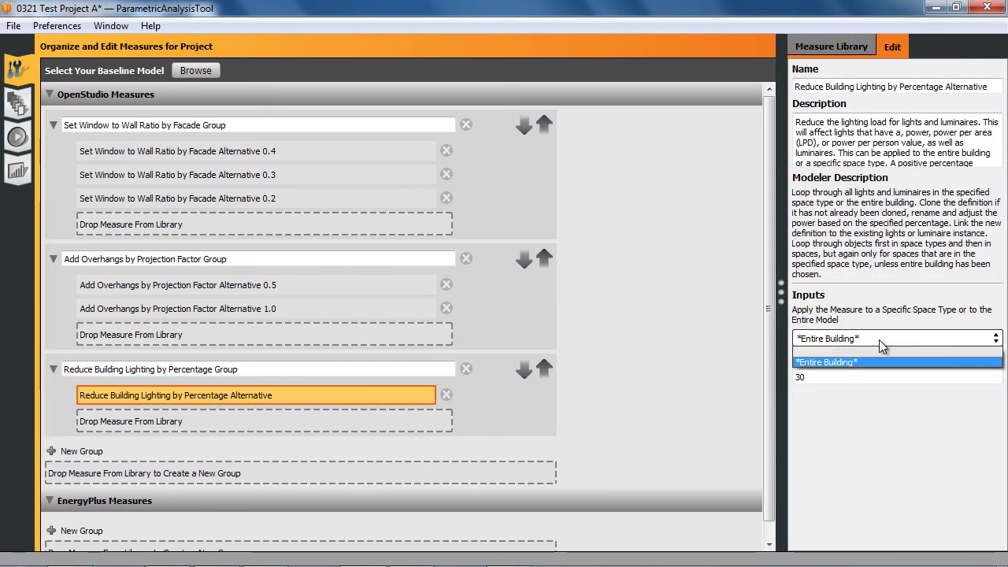
{"action": "left_click", "coordinate": [883, 323]}
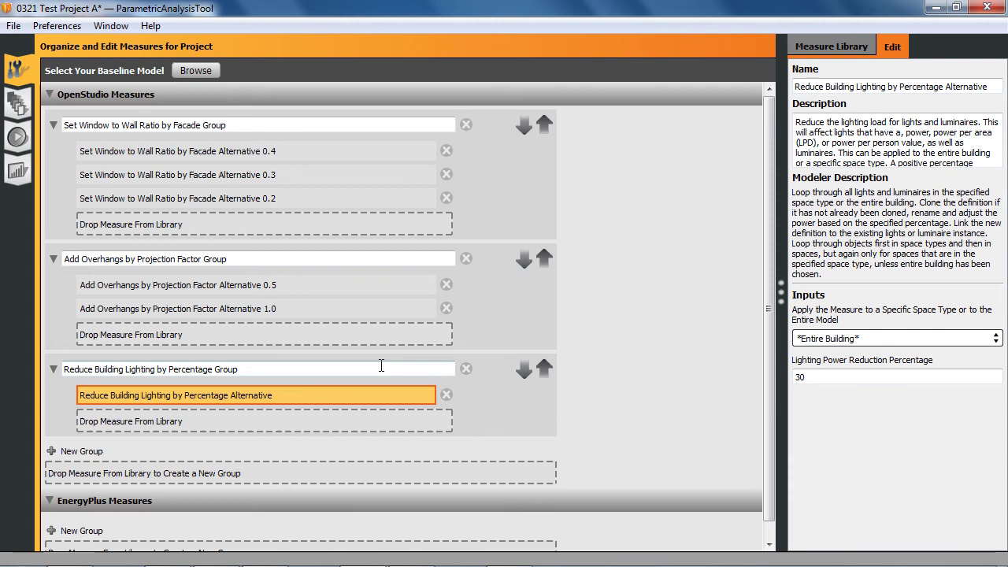
Choose 0321_TestBaseline.osm in the file dialog as the baseline model
{"action": "left_click", "coordinate": [192, 69]}
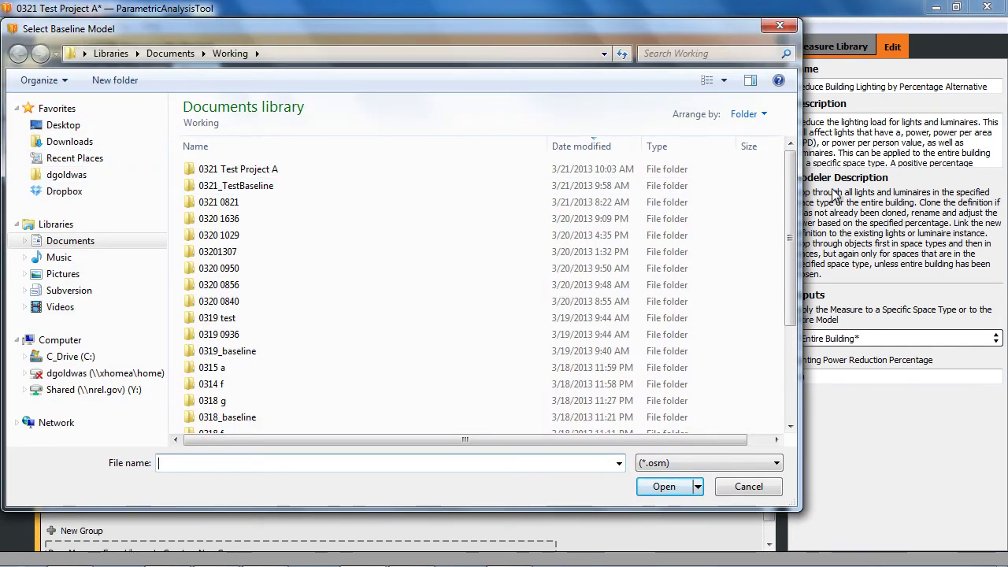
{"action": "scroll", "coordinate": [777, 269], "scroll_direction": "down", "scroll_amount": 2}
{"action": "scroll", "coordinate": [778, 268], "scroll_direction": "down", "scroll_amount": 2}
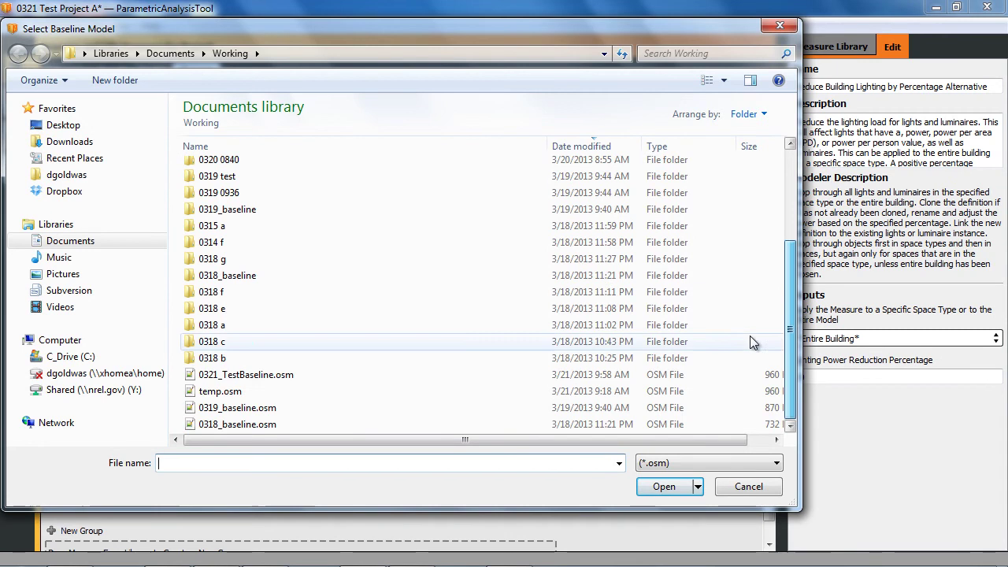
{"action": "left_click", "coordinate": [256, 381]}
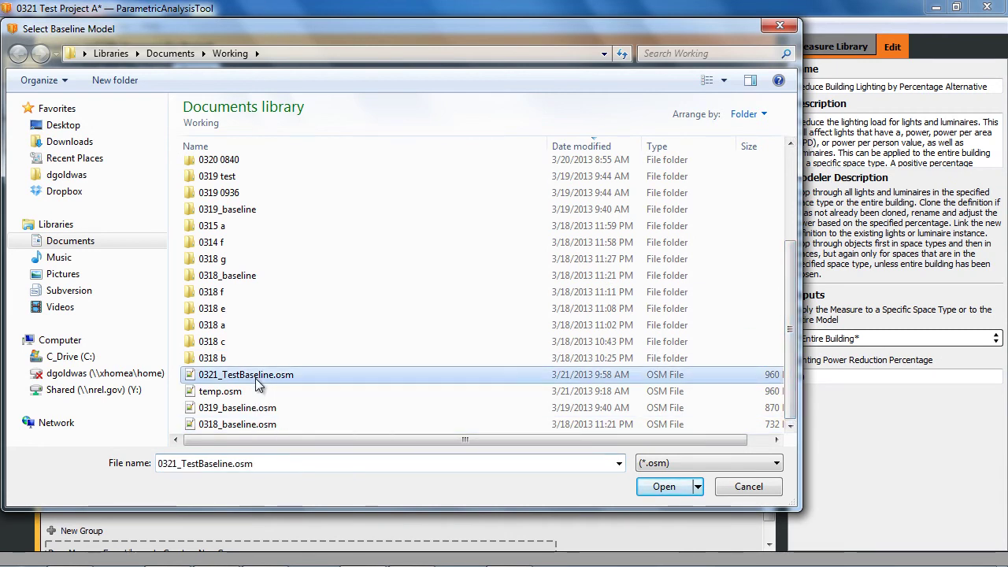
{"action": "left_click", "coordinate": [665, 488]}
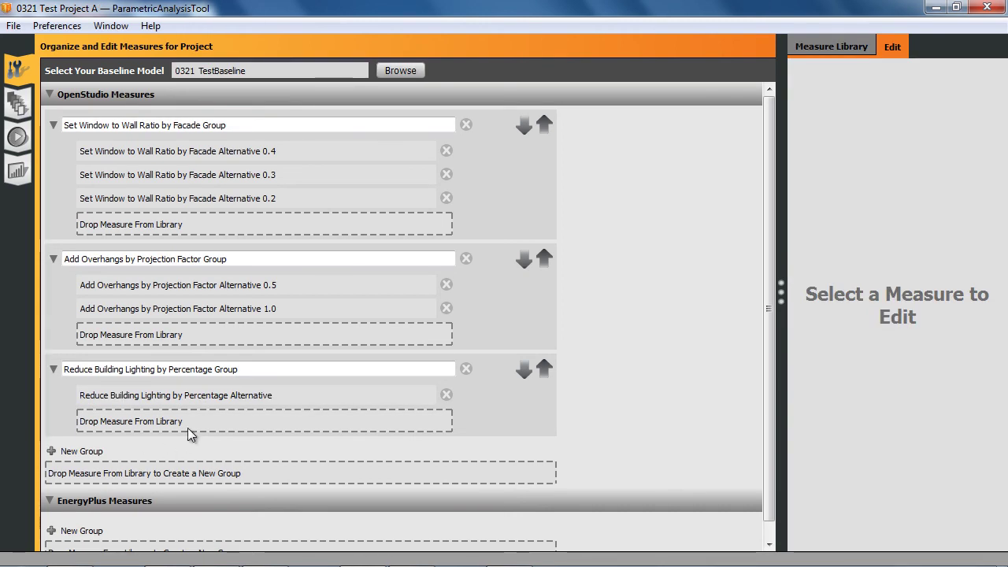
Confirm the lighting reduction alternative stays on Entire Building, then show the Measure Library
{"action": "left_click", "coordinate": [188, 395]}
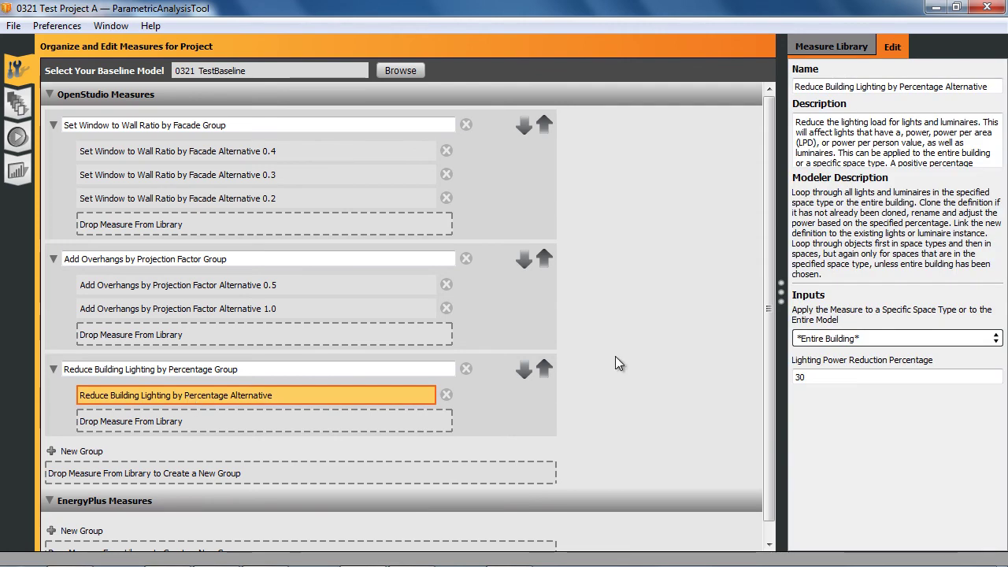
{"action": "left_click", "coordinate": [992, 341]}
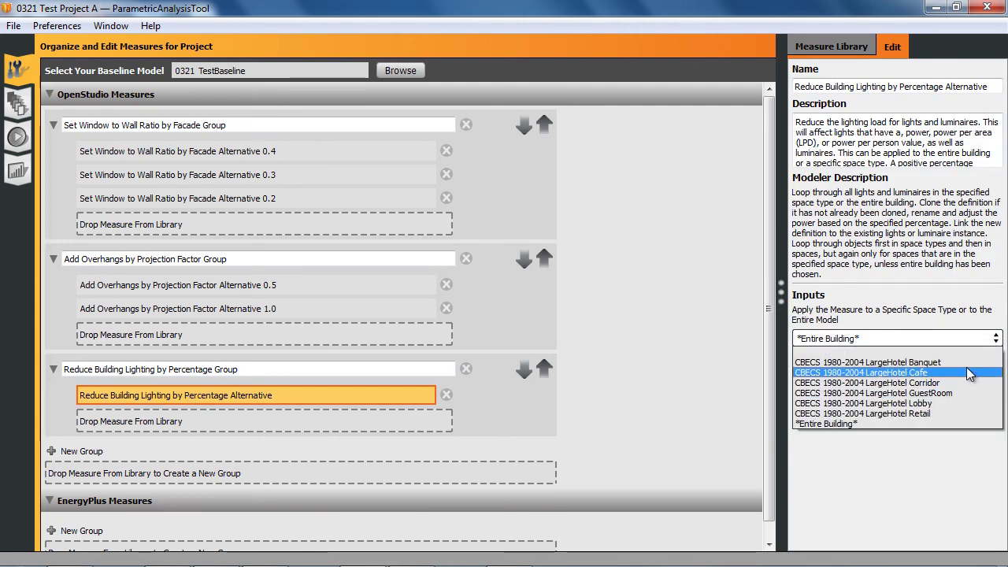
{"action": "left_click", "coordinate": [919, 426]}
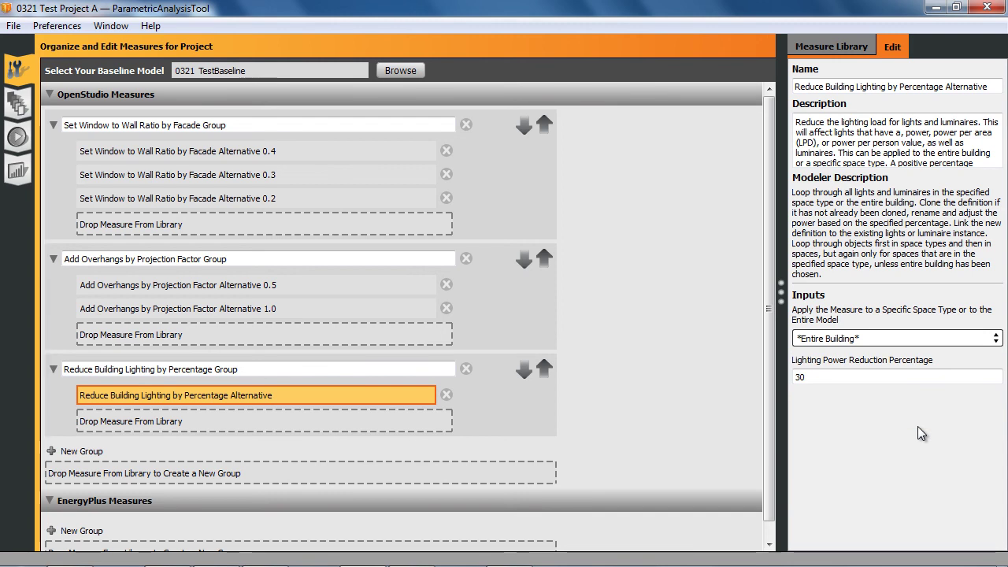
{"action": "left_click", "coordinate": [833, 46]}
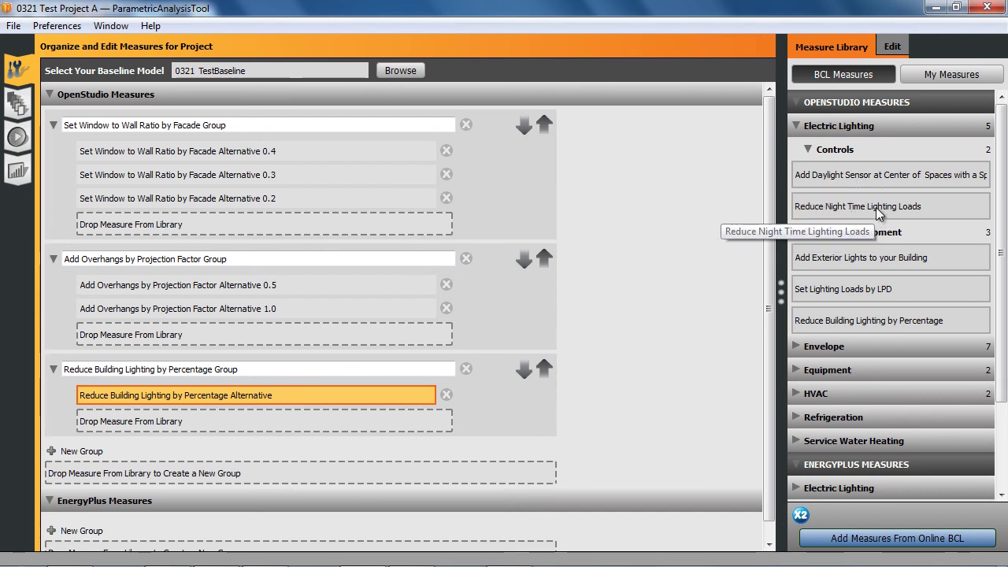
Add Reduce Night Time Lighting Loads as a new group and select its alternative
{"action": "left_click_drag", "start_coordinate": [875, 207], "coordinate": [275, 472]}
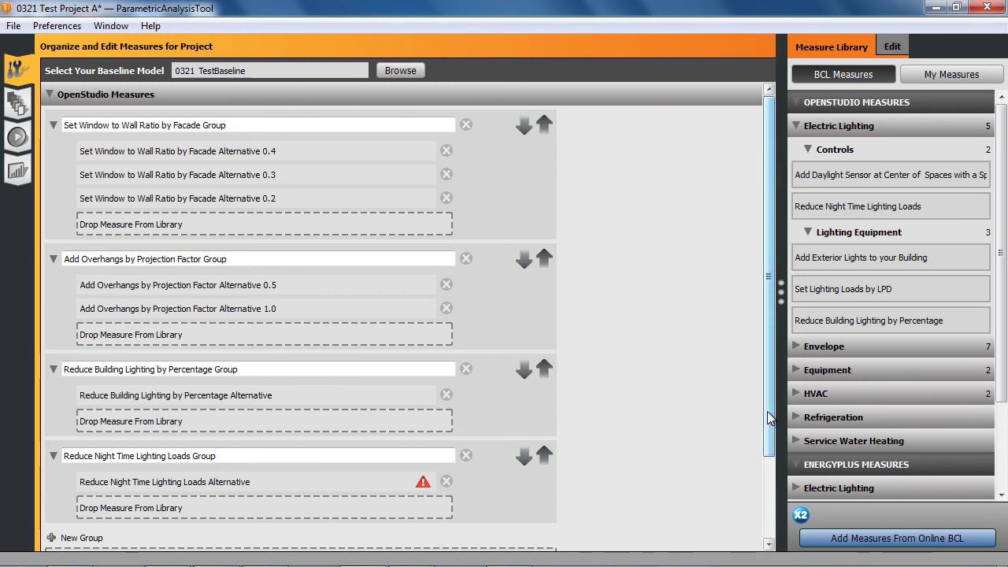
{"action": "scroll", "coordinate": [770, 417], "scroll_direction": "down", "scroll_amount": 1}
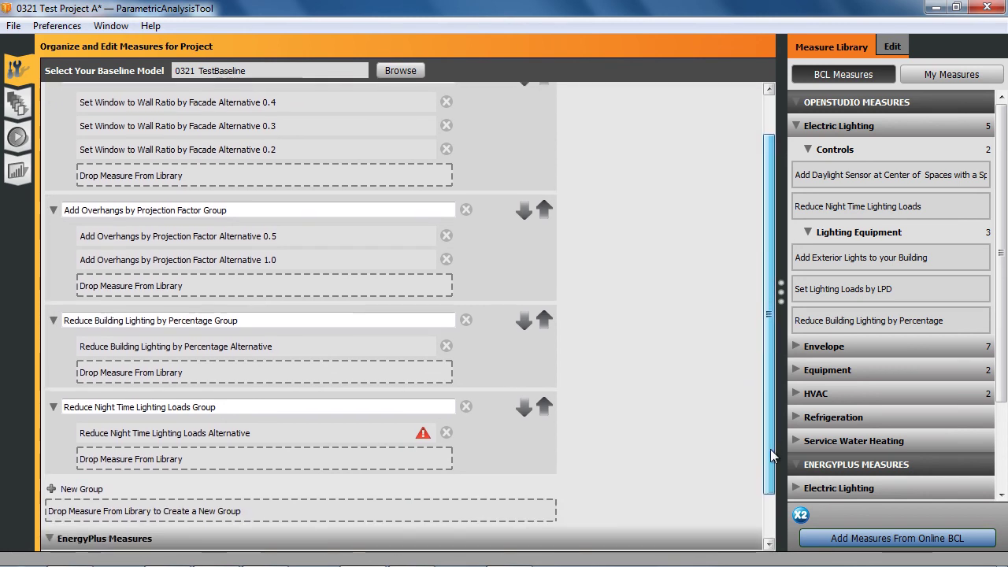
{"action": "left_click", "coordinate": [356, 437]}
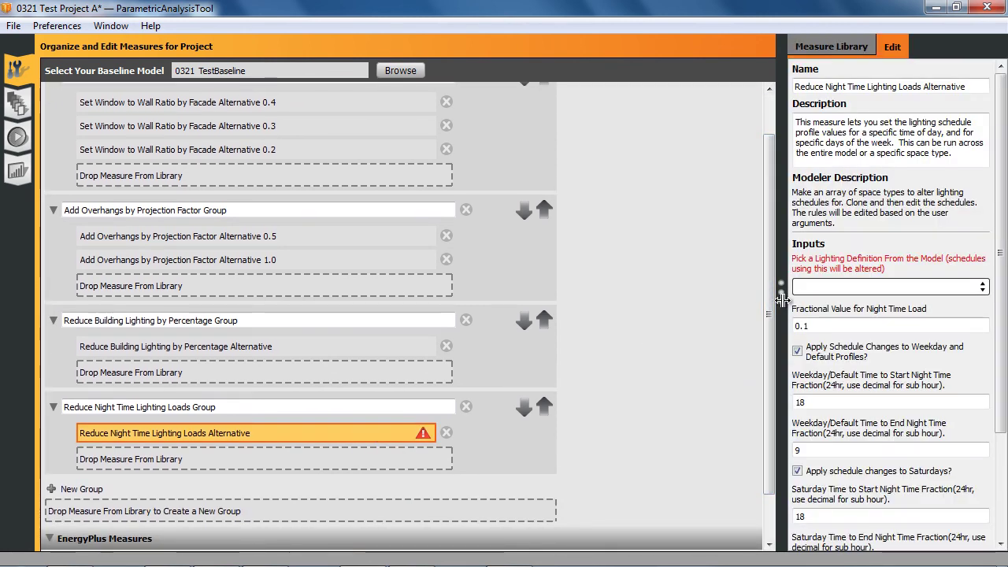
{"action": "left_click_drag", "start_coordinate": [781, 299], "coordinate": [715, 308]}
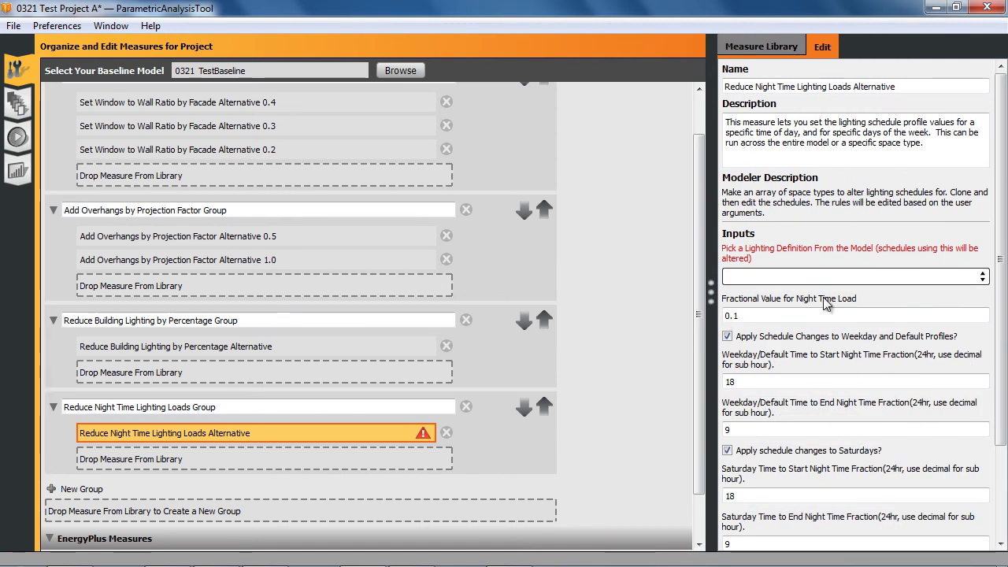
Set its Lighting Definition to CBECS 1980-2004 LargeHotel GuestRoom LightsDef
{"action": "left_click", "coordinate": [981, 282]}
{"action": "left_click", "coordinate": [981, 285]}
{"action": "left_click", "coordinate": [982, 276]}
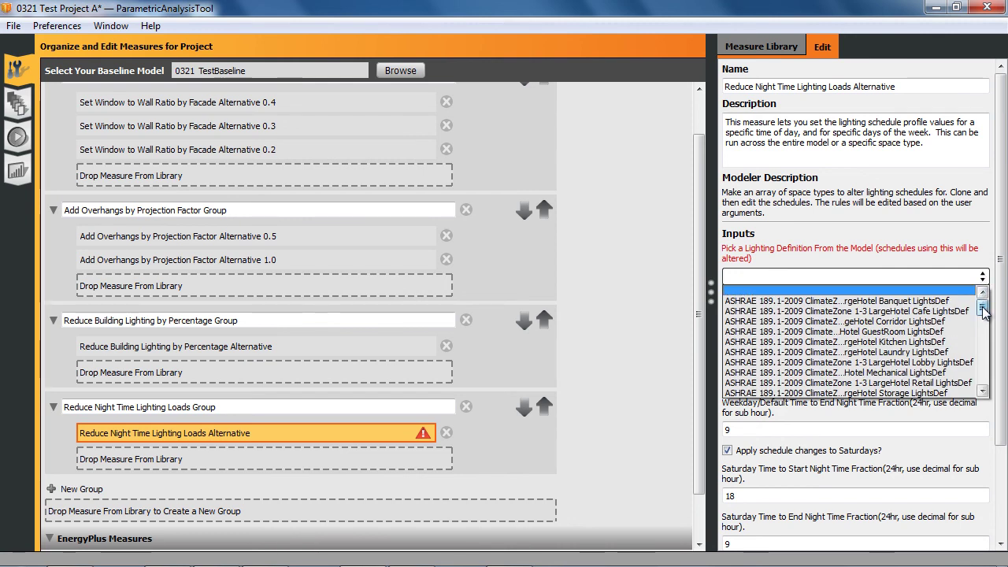
{"action": "scroll", "coordinate": [981, 307], "scroll_direction": "down", "scroll_amount": 1}
{"action": "left_click_drag", "start_coordinate": [711, 292], "coordinate": [681, 292]}
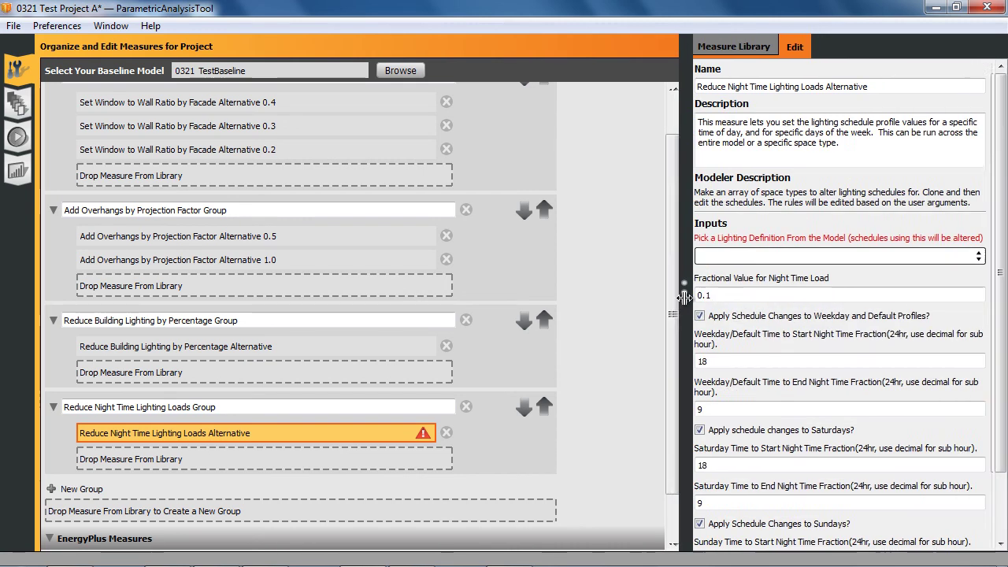
{"action": "left_click", "coordinate": [937, 256]}
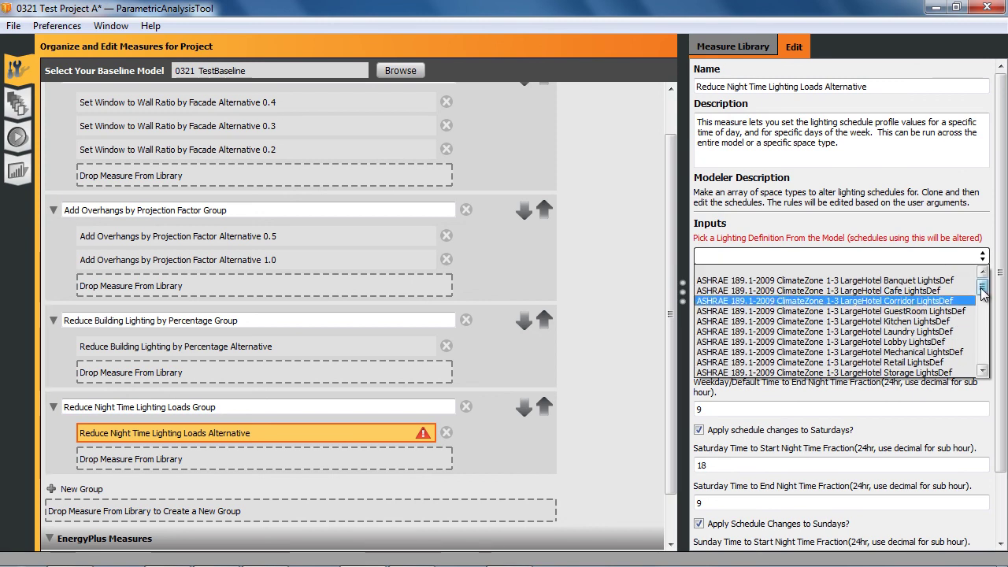
{"action": "left_click_drag", "start_coordinate": [982, 291], "coordinate": [981, 339]}
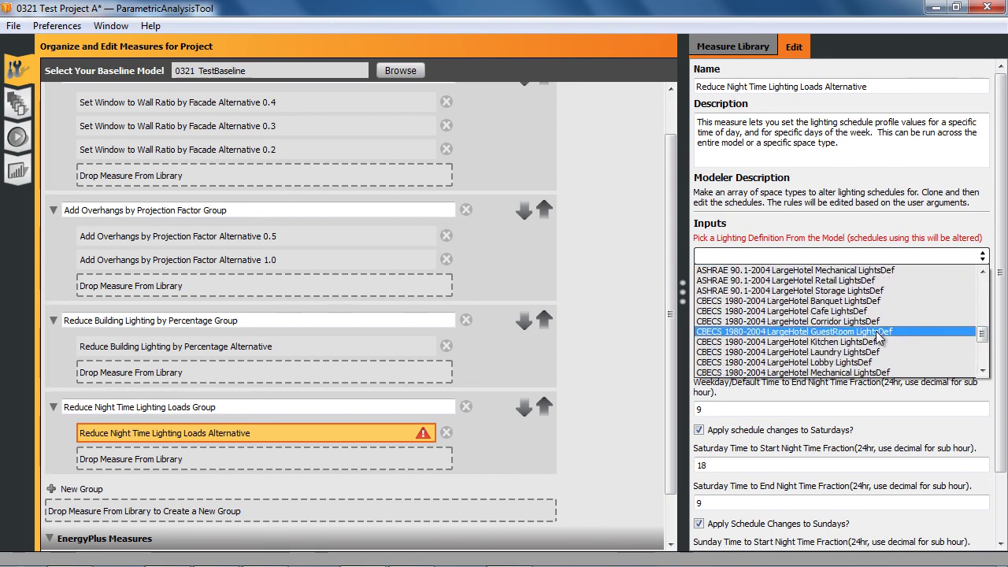
{"action": "left_click", "coordinate": [879, 333]}
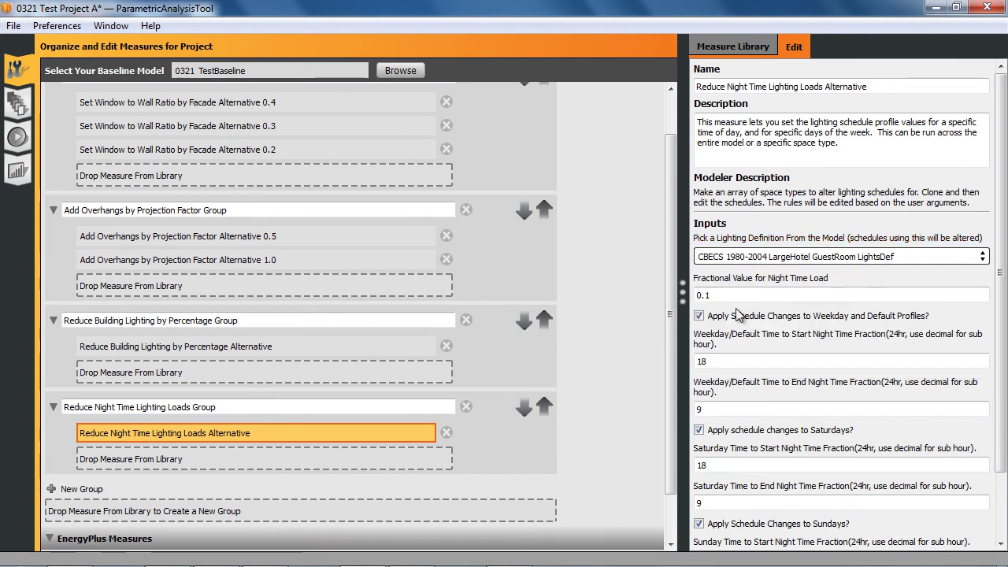
{"action": "left_click_drag", "start_coordinate": [685, 295], "coordinate": [742, 294]}
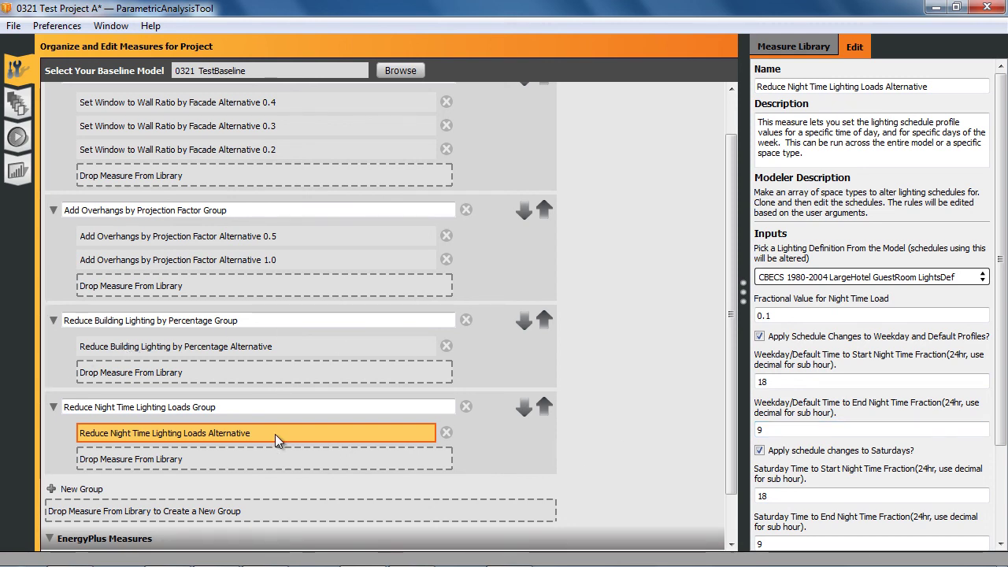
Reorder the lighting groups so night time lighting precedes building lighting percentage
{"action": "left_click", "coordinate": [544, 405]}
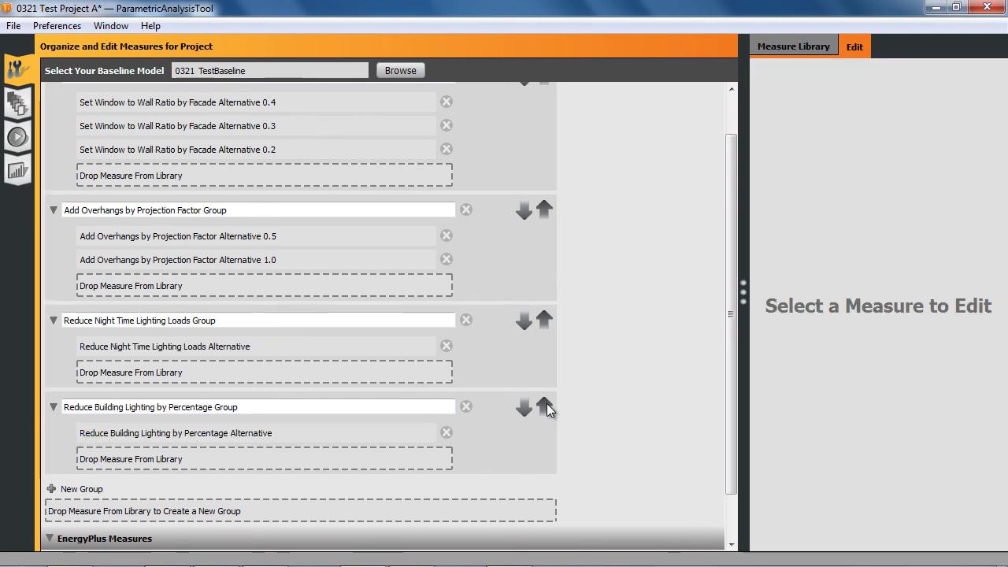
{"action": "scroll", "coordinate": [511, 184], "scroll_direction": "up", "scroll_amount": 2}
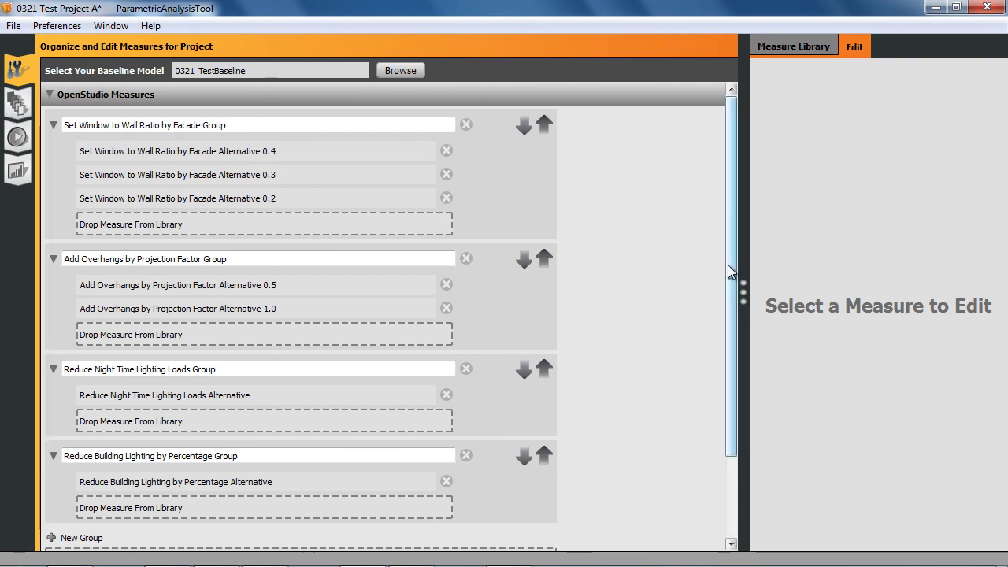
Browse the Measure Library, then go to the Design Alternatives page
{"action": "left_click_drag", "start_coordinate": [727, 265], "coordinate": [730, 358]}
{"action": "left_click", "coordinate": [794, 49]}
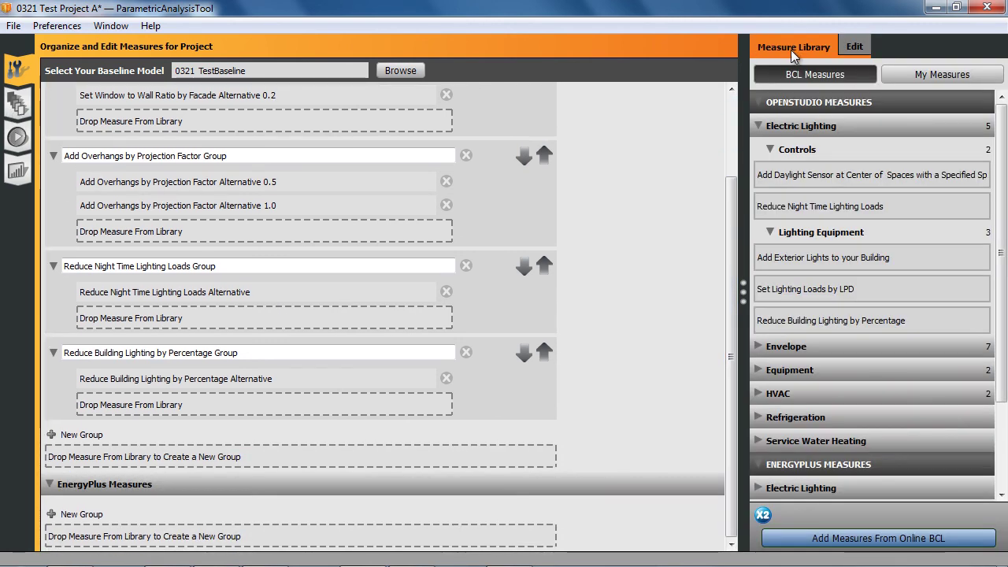
{"action": "left_click_drag", "start_coordinate": [1004, 336], "coordinate": [1003, 415]}
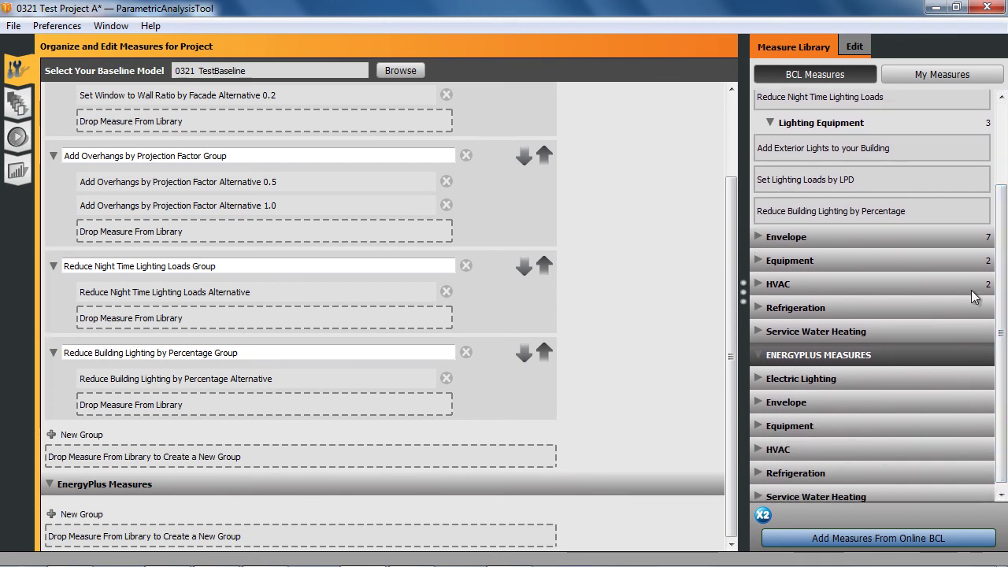
{"action": "left_click_drag", "start_coordinate": [1005, 246], "coordinate": [1004, 165]}
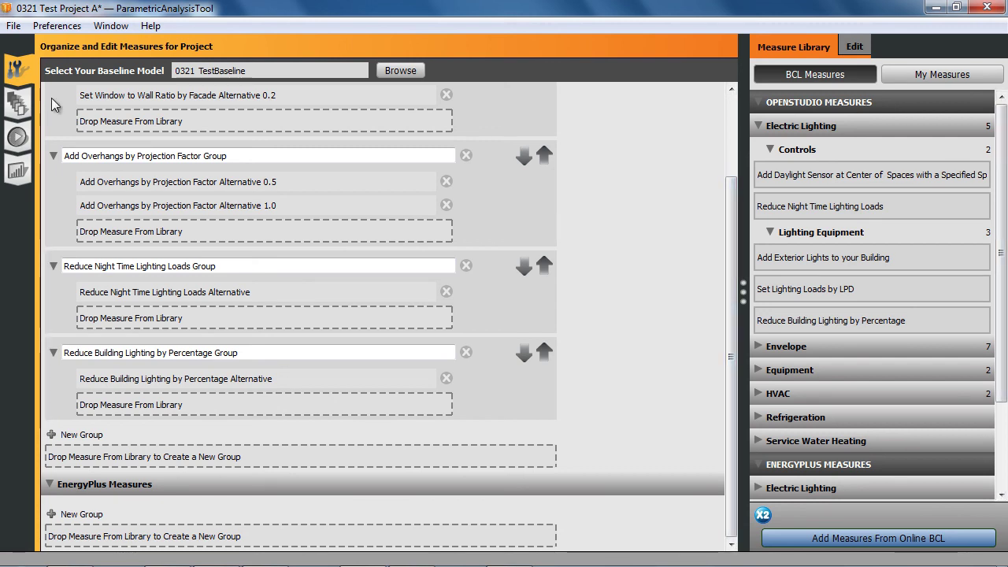
{"action": "left_click", "coordinate": [18, 103]}
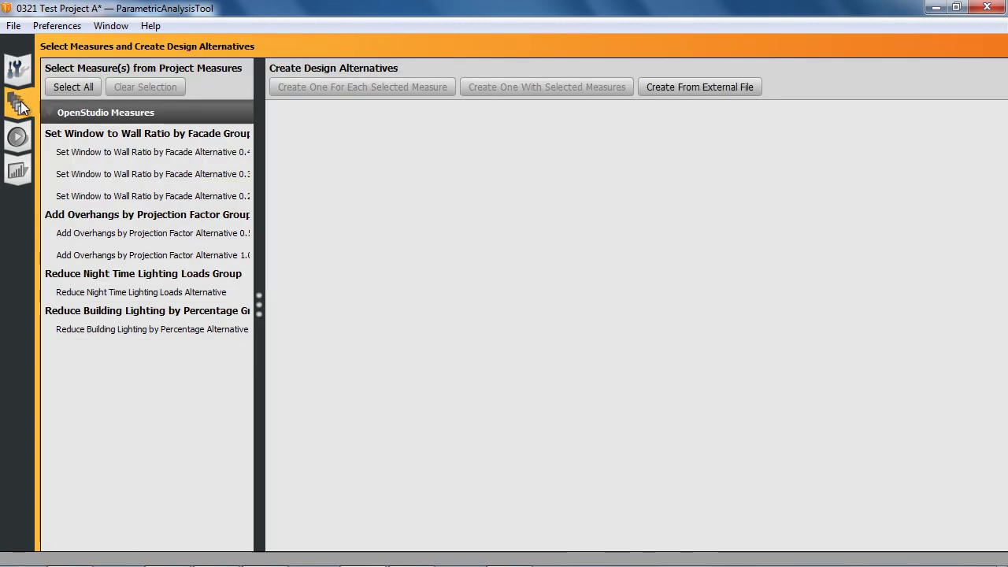